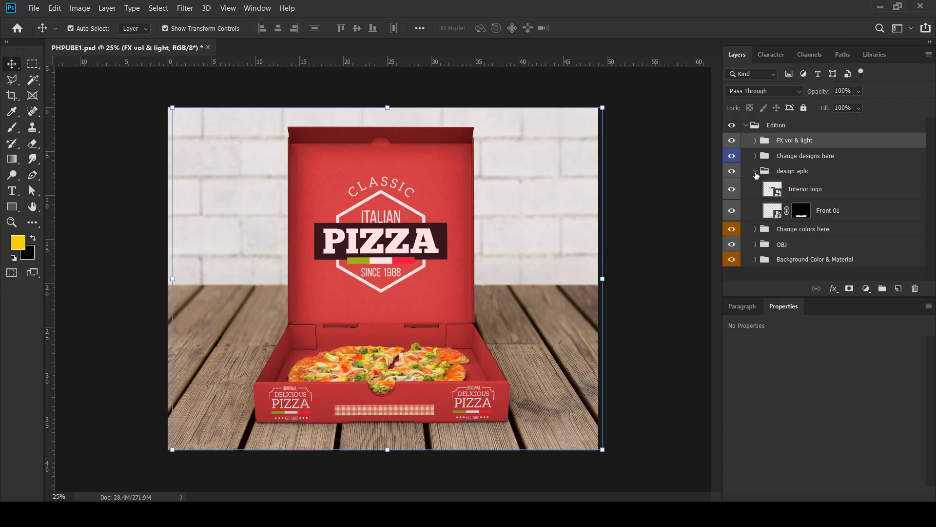
Open the contents of the Interior logo smart object in the design aplic group and hide its sample layer.
{"action": "left_click", "coordinate": [789, 191]}
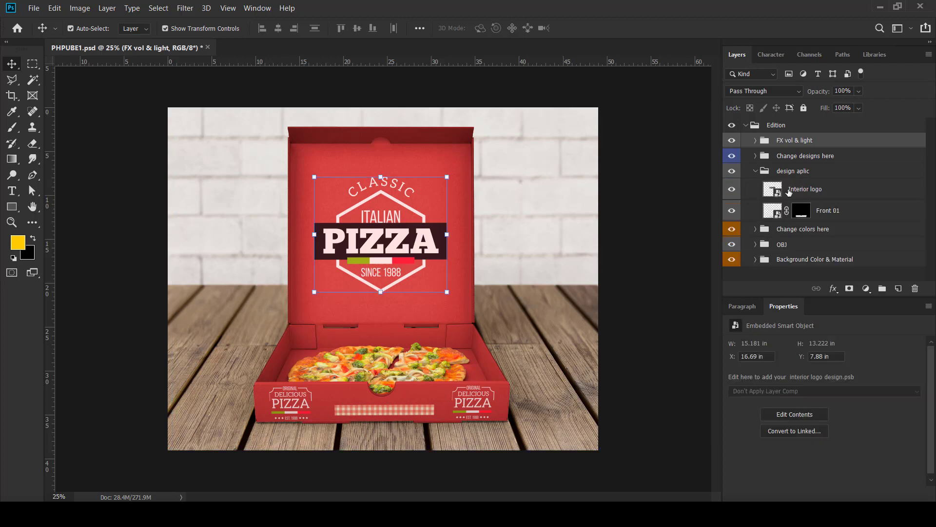
{"action": "left_click", "coordinate": [732, 190]}
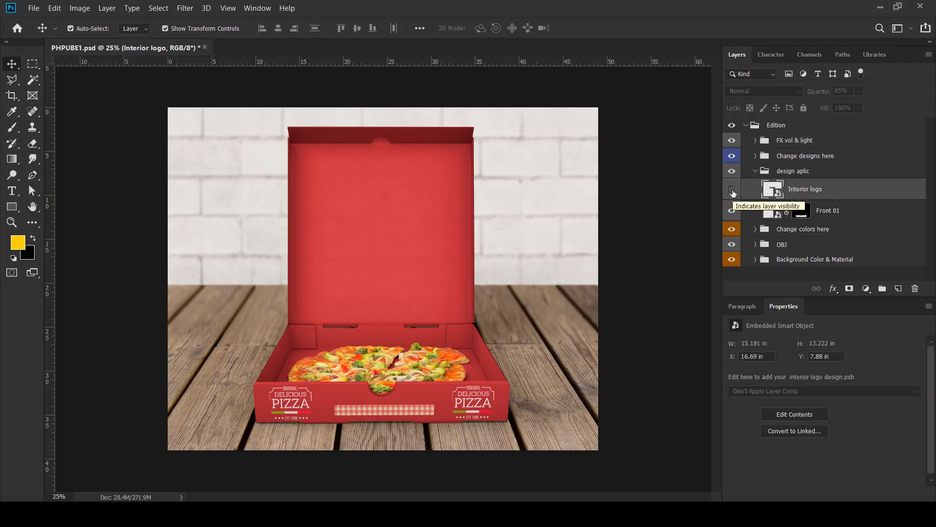
{"action": "left_click", "coordinate": [732, 191]}
{"action": "double_click", "coordinate": [770, 190]}
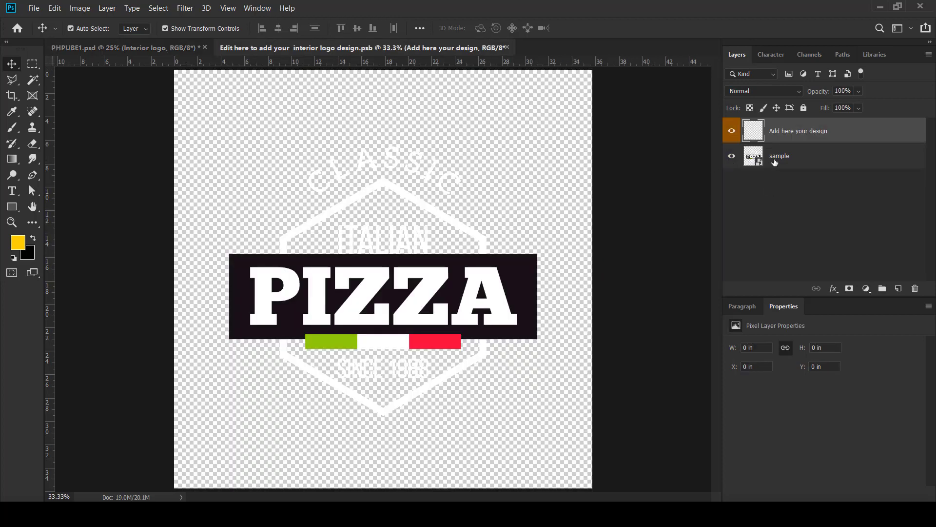
{"action": "left_click", "coordinate": [732, 158]}
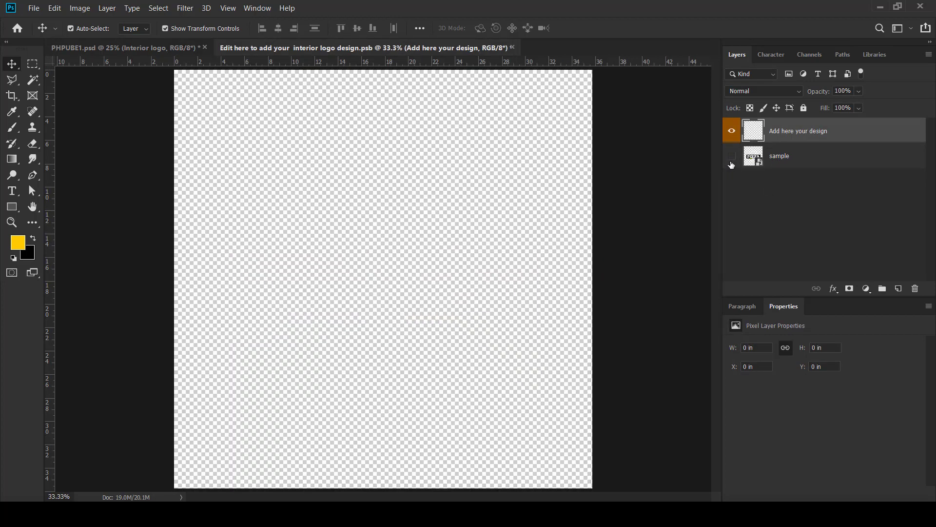
Place the chef vector graphic from the library, enlarge it to about 579%, and centre it on the canvas.
{"action": "left_click", "coordinate": [34, 8]}
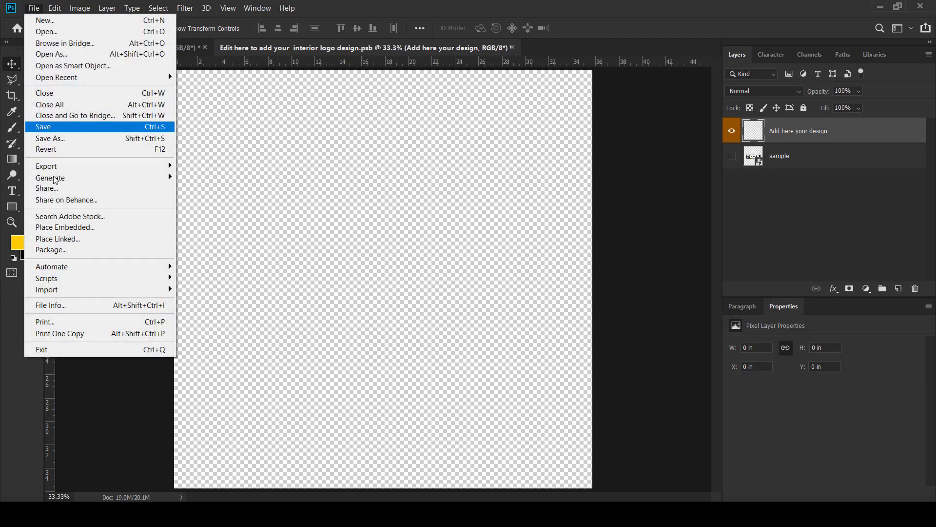
{"action": "left_click", "coordinate": [66, 229]}
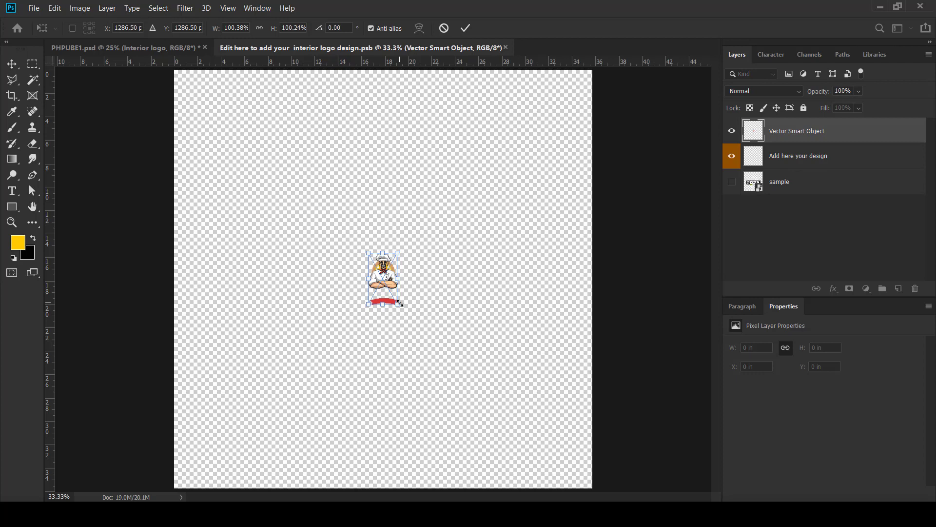
{"action": "left_click_drag", "start_coordinate": [397, 306], "coordinate": [477, 447]}
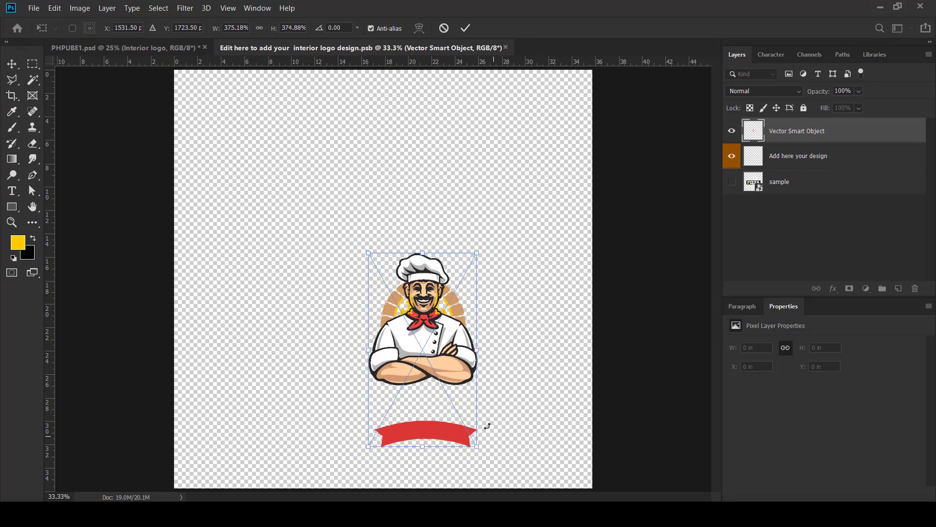
{"action": "left_click_drag", "start_coordinate": [444, 362], "coordinate": [415, 280]}
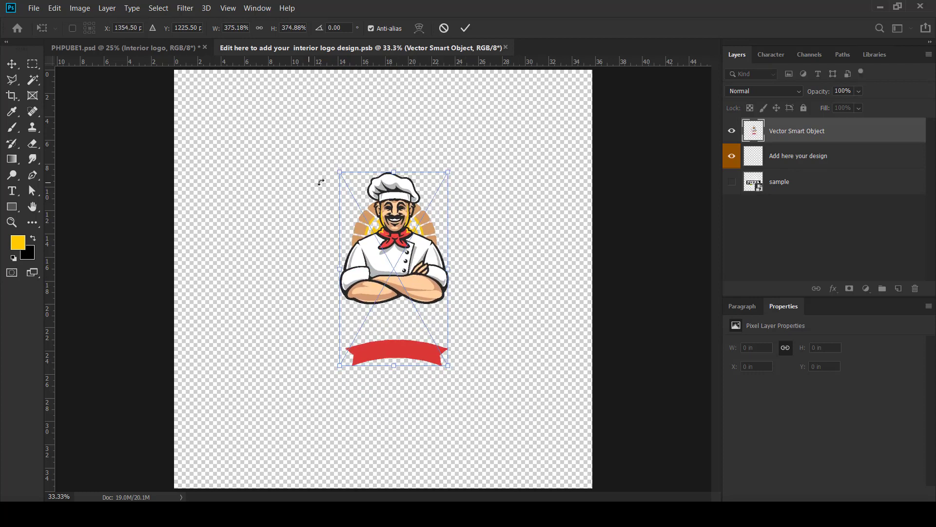
{"action": "left_click_drag", "start_coordinate": [448, 173], "coordinate": [488, 99]}
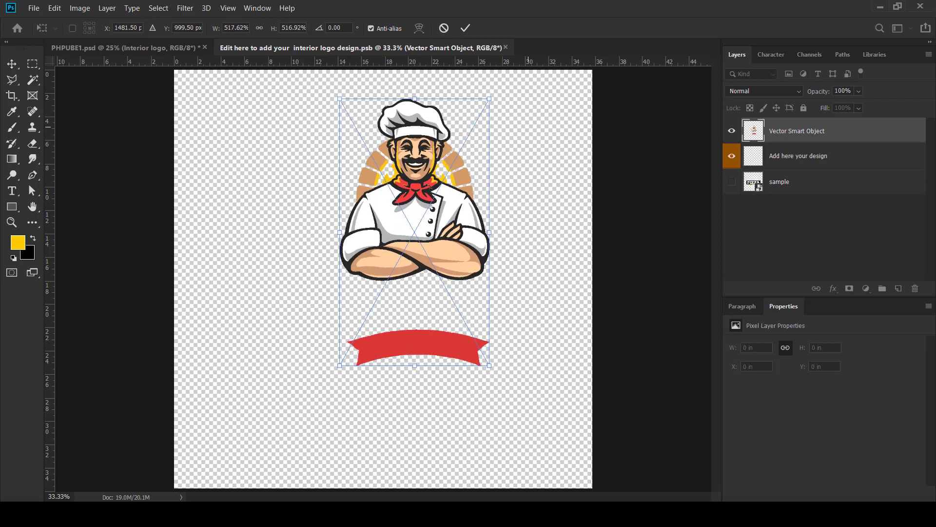
{"action": "left_click_drag", "start_coordinate": [413, 202], "coordinate": [388, 228]}
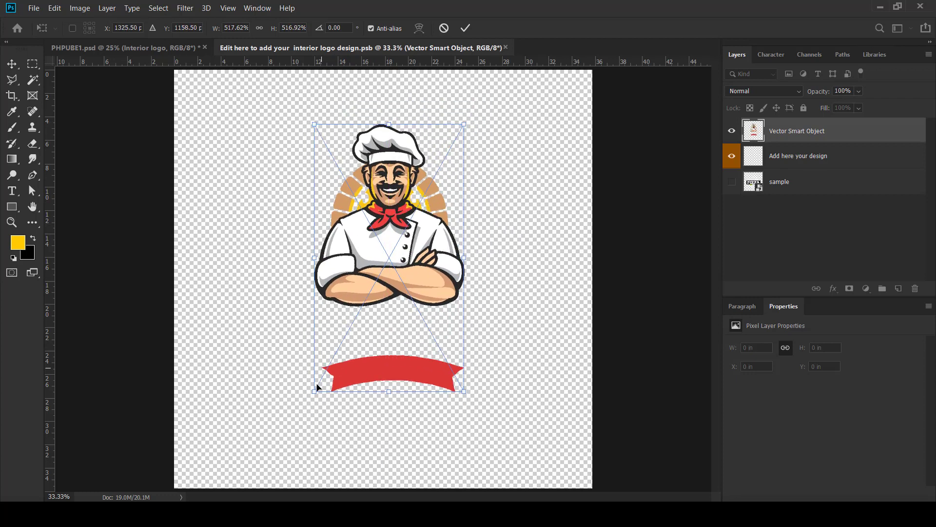
{"action": "left_click_drag", "start_coordinate": [313, 391], "coordinate": [298, 417]}
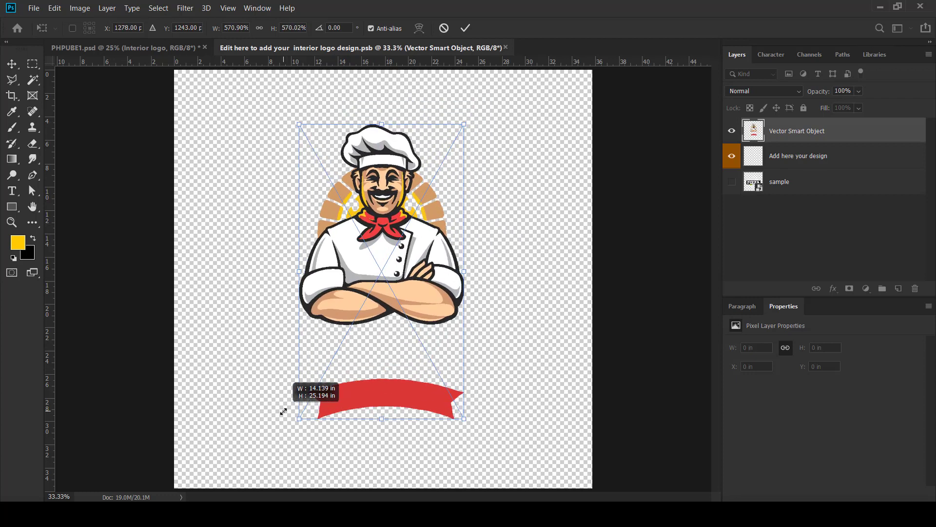
{"action": "left_click_drag", "start_coordinate": [393, 284], "coordinate": [403, 285]}
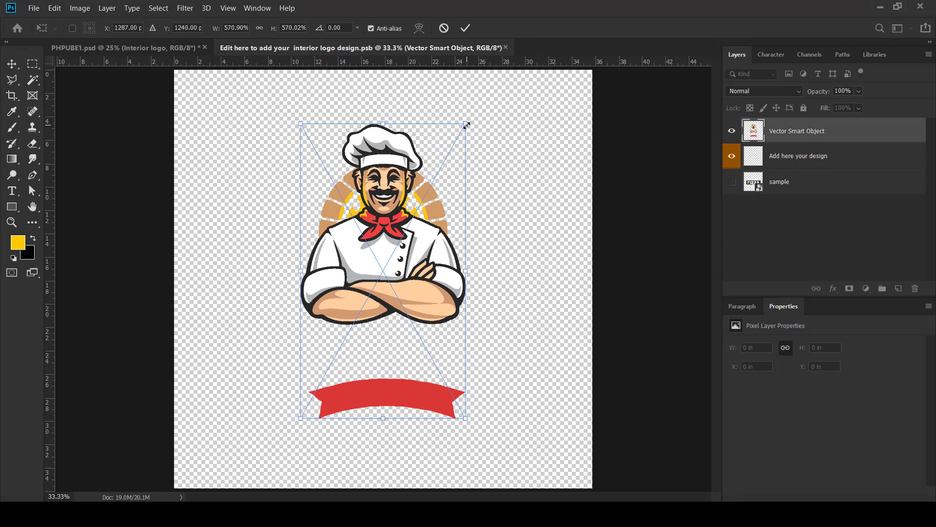
{"action": "left_click_drag", "start_coordinate": [467, 125], "coordinate": [469, 120]}
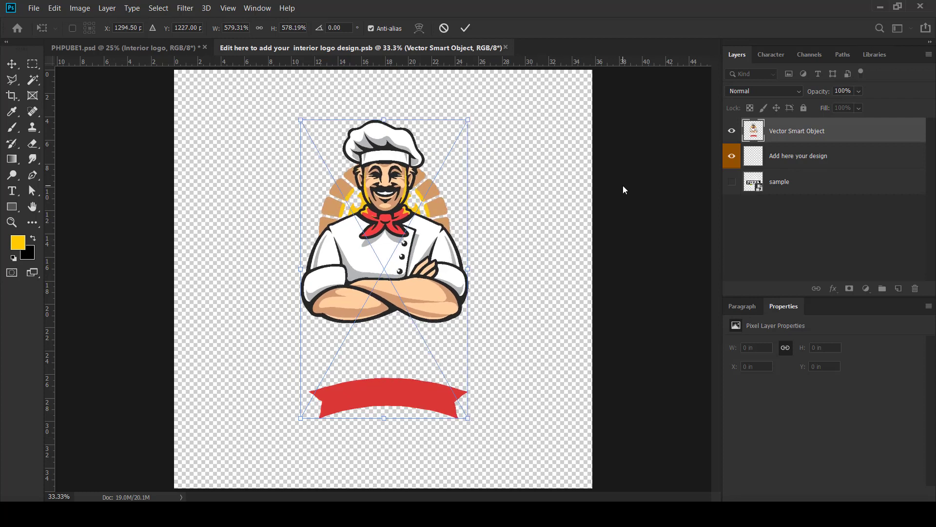
{"action": "left_click", "coordinate": [465, 28]}
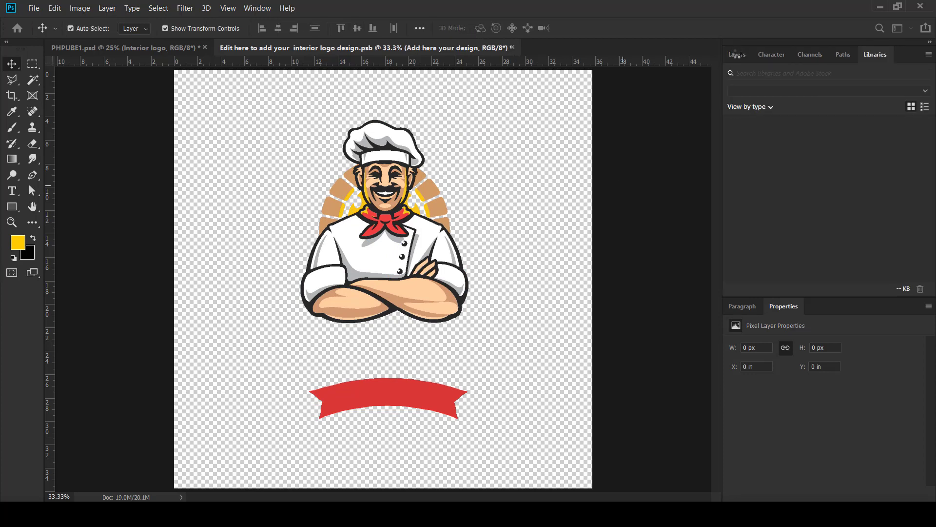
{"action": "left_click", "coordinate": [737, 54]}
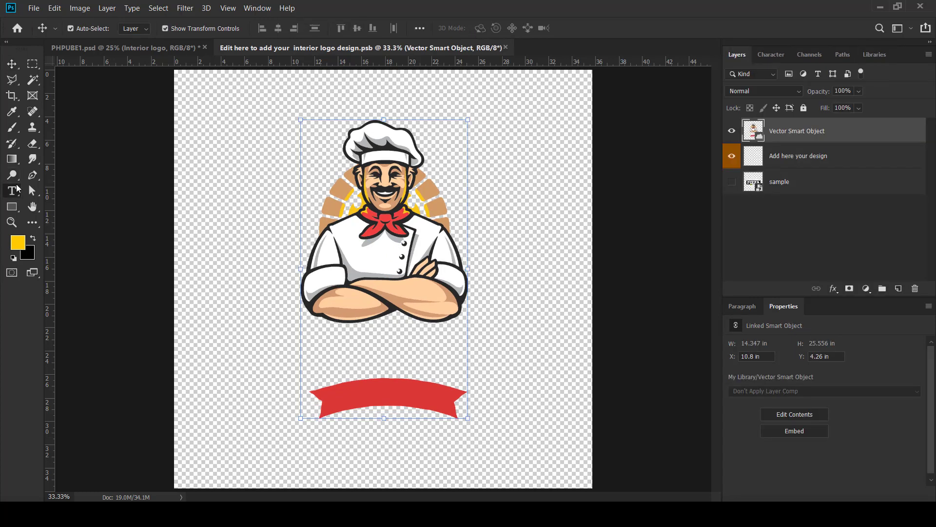
Add a text box below the chef's face, over the crossed arms, reading "بيتزا" at 110 pt.
{"action": "left_click", "coordinate": [13, 190]}
{"action": "left_click_drag", "start_coordinate": [491, 298], "coordinate": [340, 381]}
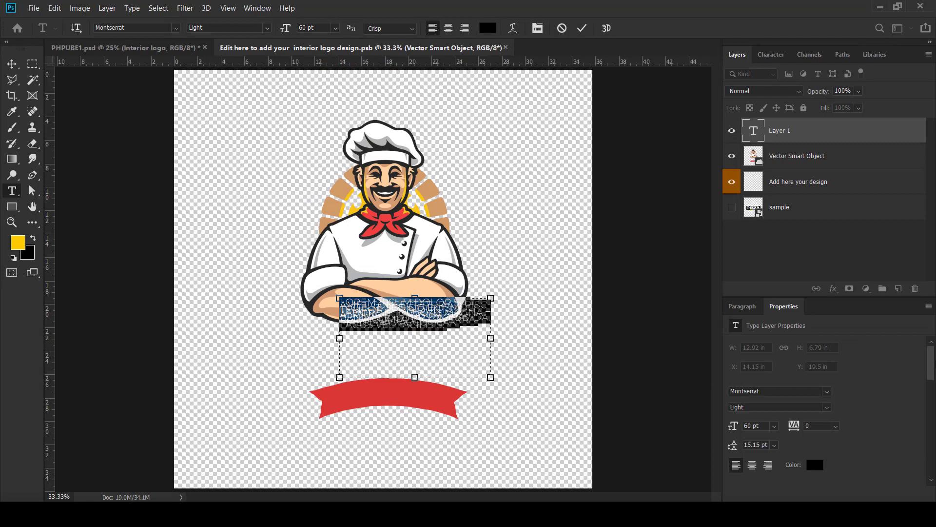
{"action": "key", "text": "BackSpace"}
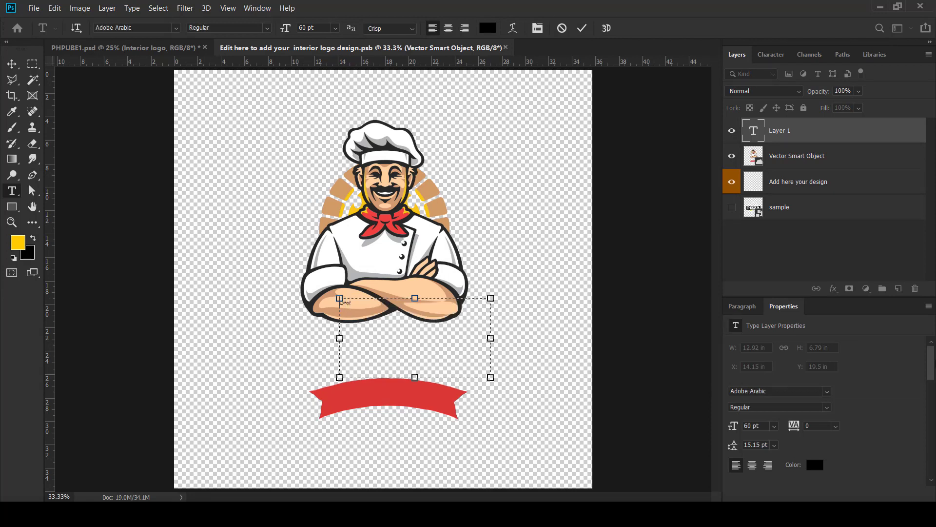
{"action": "key", "text": "ctrl+z"}
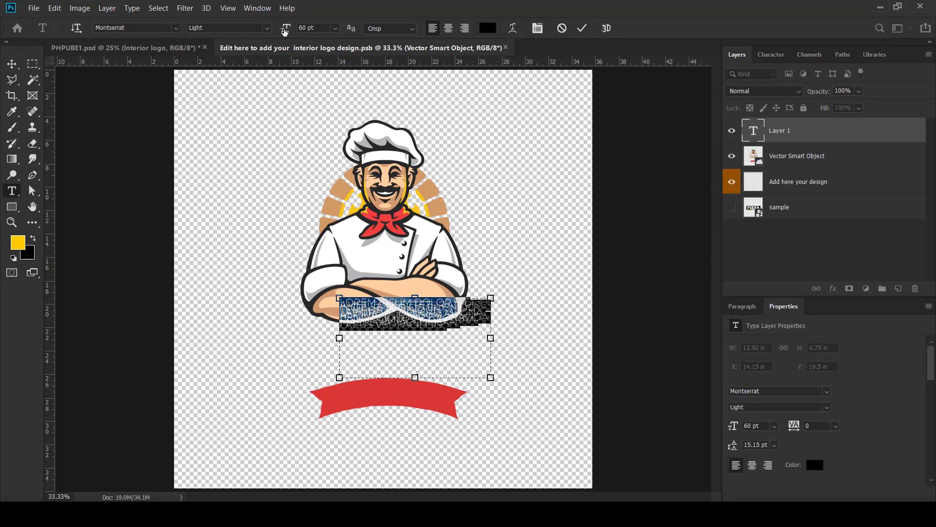
{"action": "left_click_drag", "start_coordinate": [285, 29], "coordinate": [315, 38]}
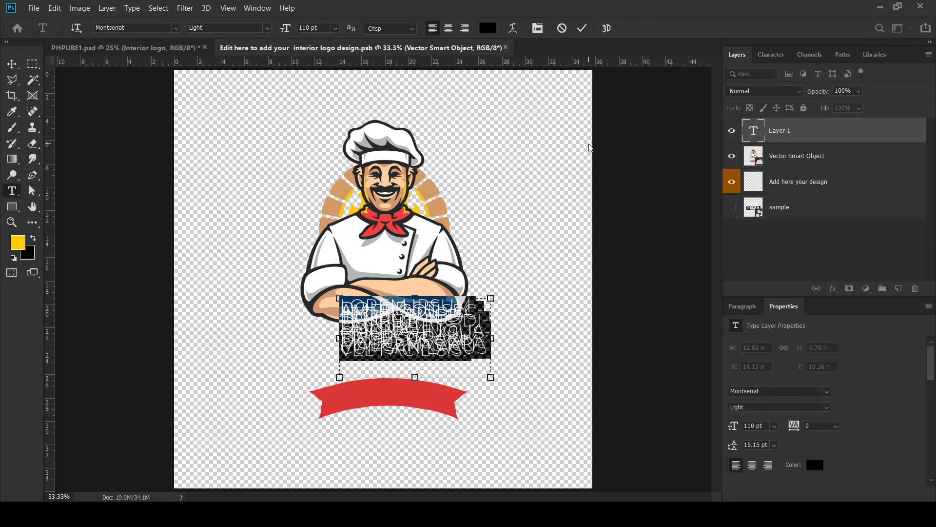
{"action": "type", "text": "بيتز"}
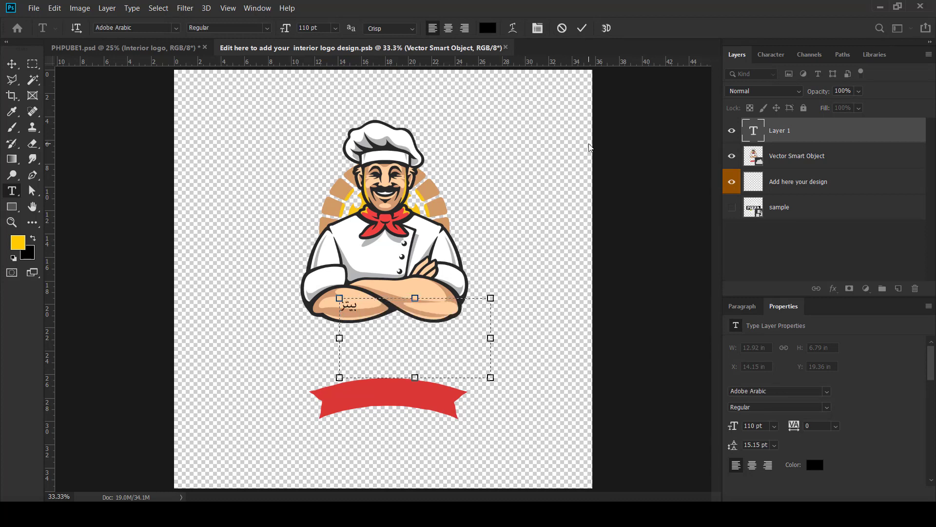
{"action": "type", "text": "ا"}
Change the font of the whole بيتزا text to FrescoArabic Bold.
{"action": "key", "text": "ctrl+a"}
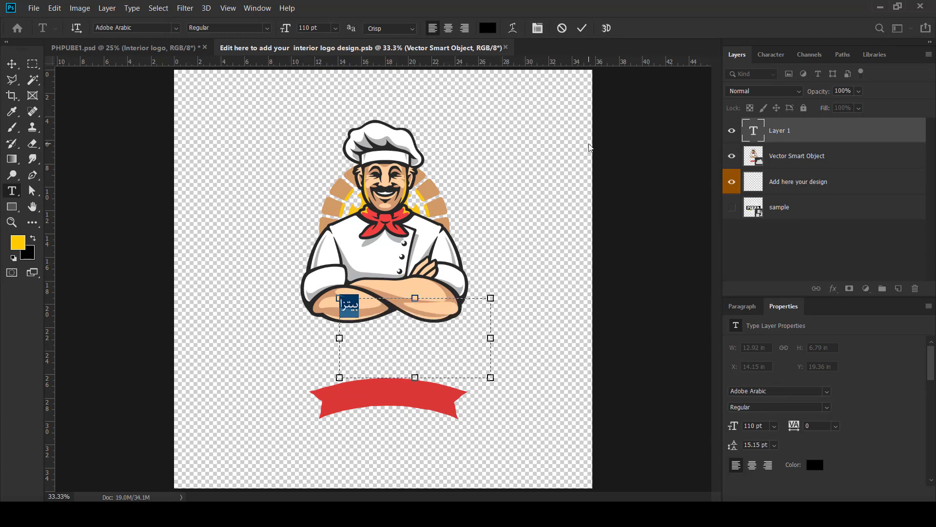
{"action": "left_click", "coordinate": [175, 31]}
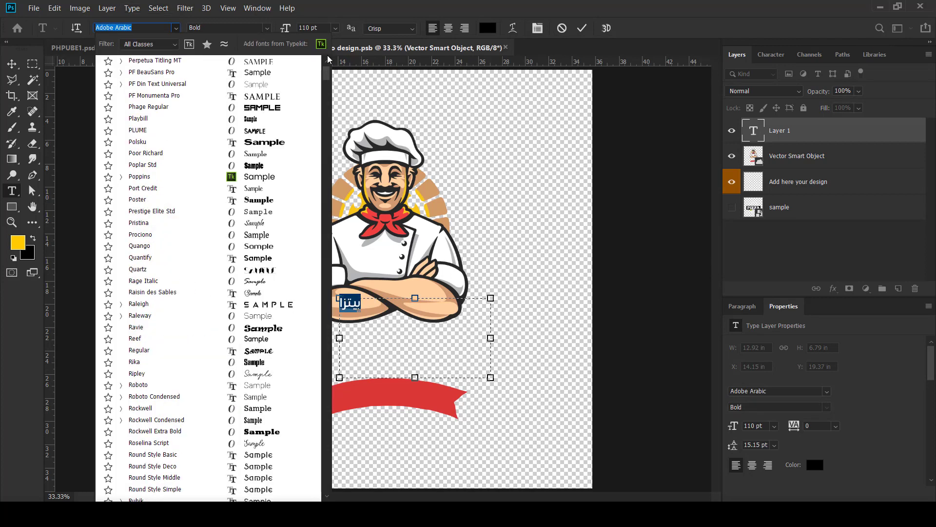
{"action": "scroll", "coordinate": [328, 59], "scroll_direction": "up", "scroll_amount": 15}
{"action": "left_click", "coordinate": [330, 75]}
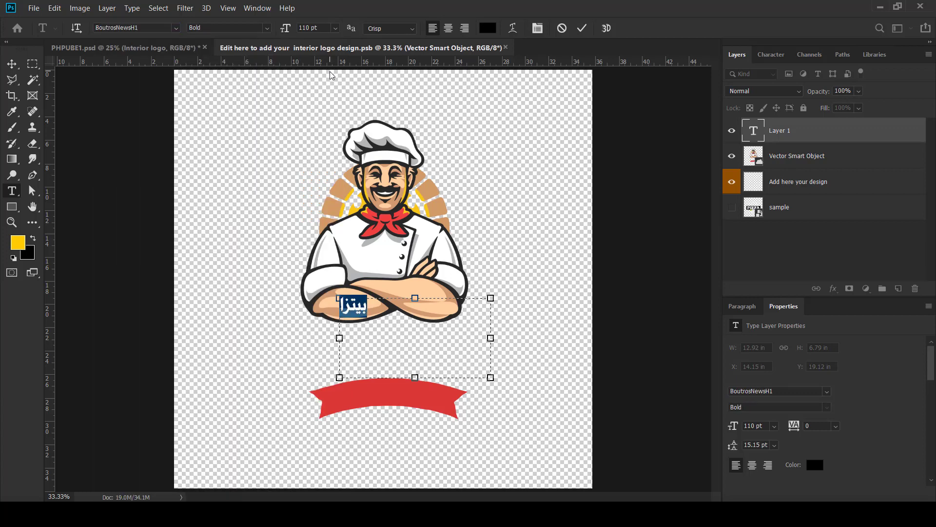
{"action": "left_click", "coordinate": [176, 28]}
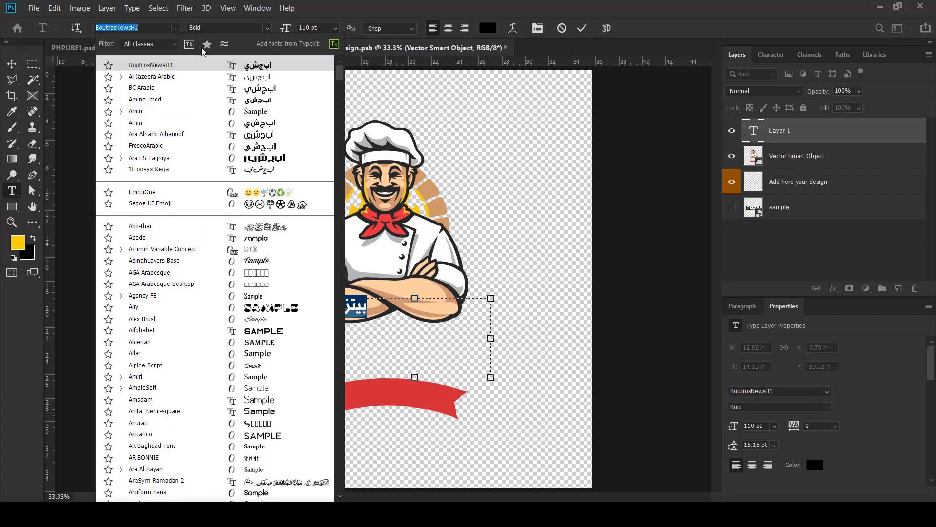
{"action": "left_click", "coordinate": [257, 146]}
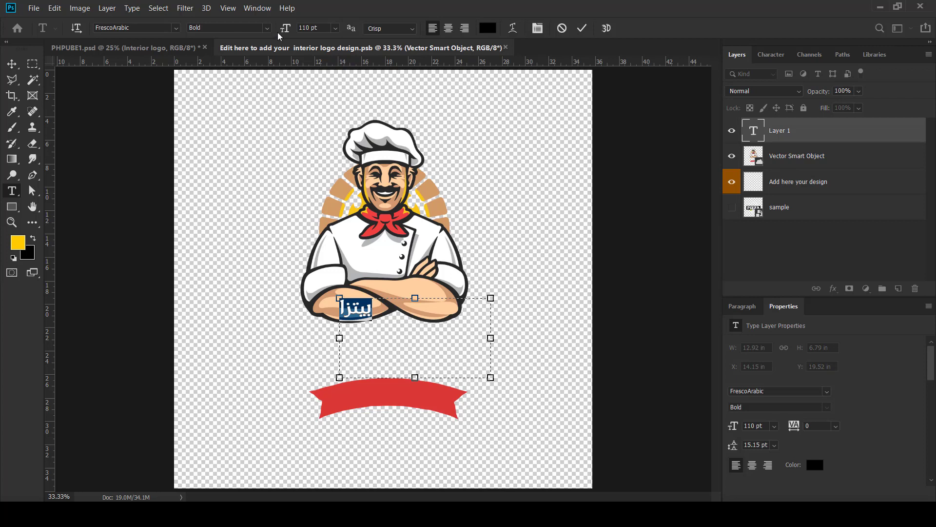
Increase the font size of the بيتزا text to 402 pt.
{"action": "left_click_drag", "start_coordinate": [287, 30], "coordinate": [319, 42]}
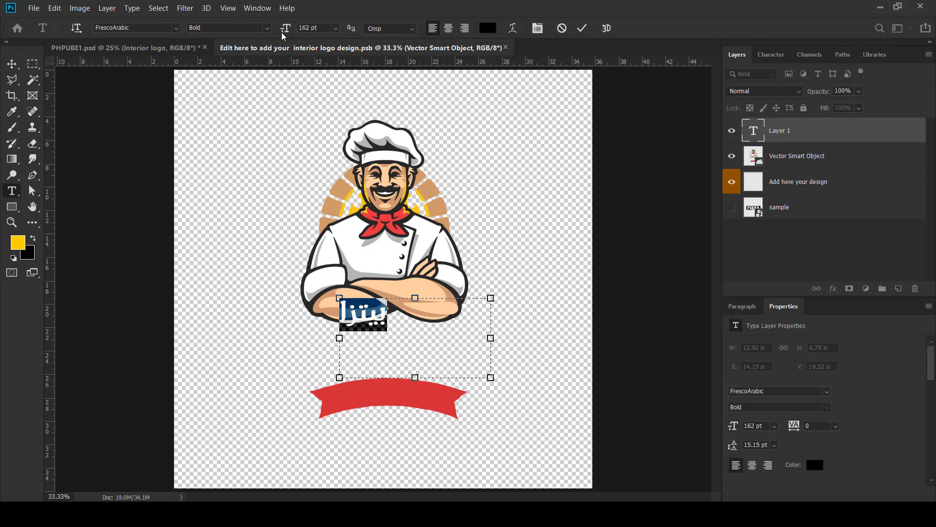
{"action": "left_click_drag", "start_coordinate": [288, 33], "coordinate": [385, 61]}
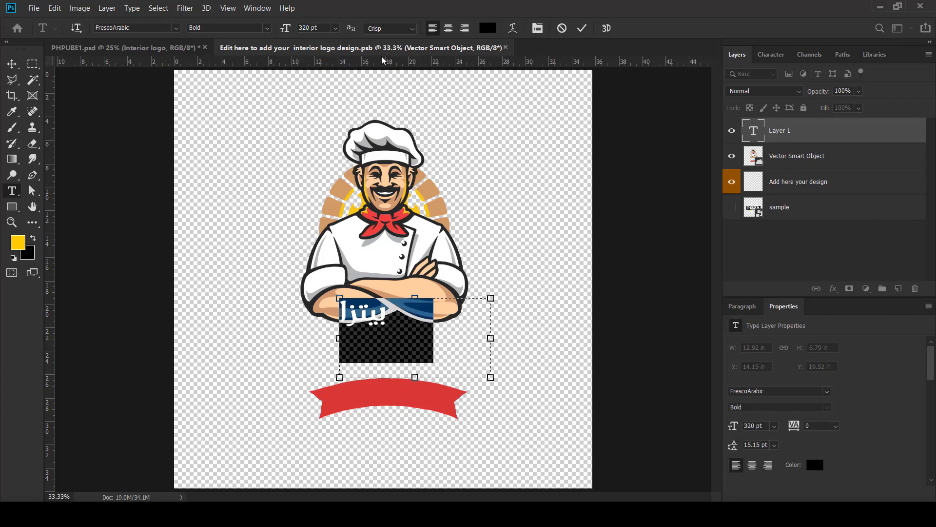
{"action": "left_click_drag", "start_coordinate": [287, 31], "coordinate": [335, 39]}
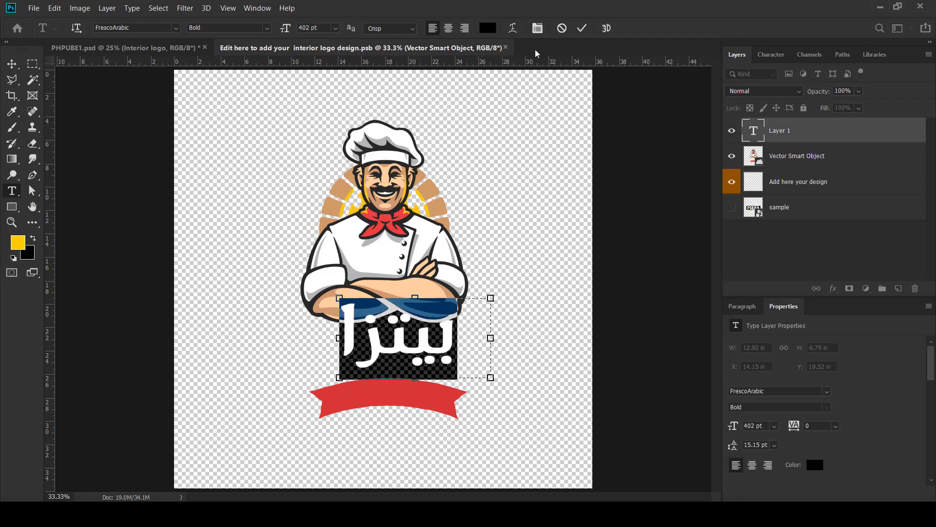
Colour the بيتزا text white (ffffff) and narrow its text box to about 10.29 in wide.
{"action": "left_click", "coordinate": [488, 26]}
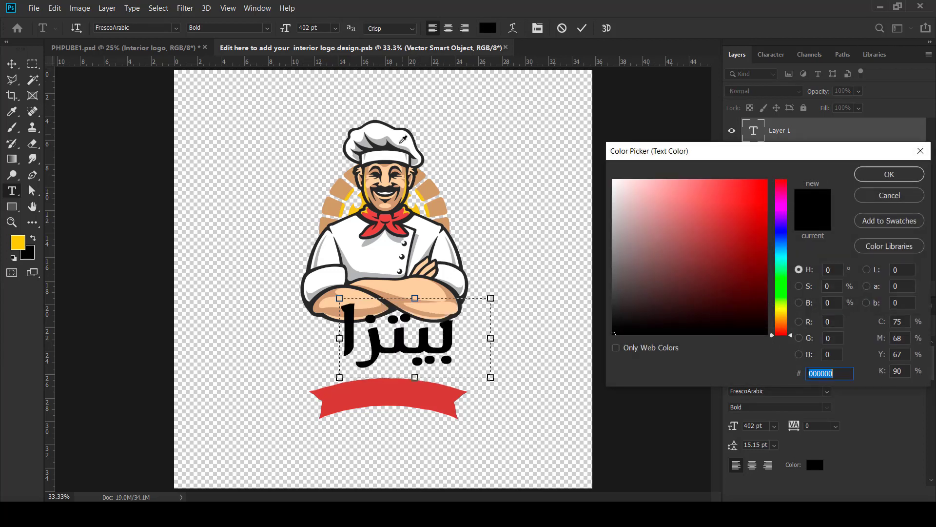
{"action": "type", "text": "ffffff"}
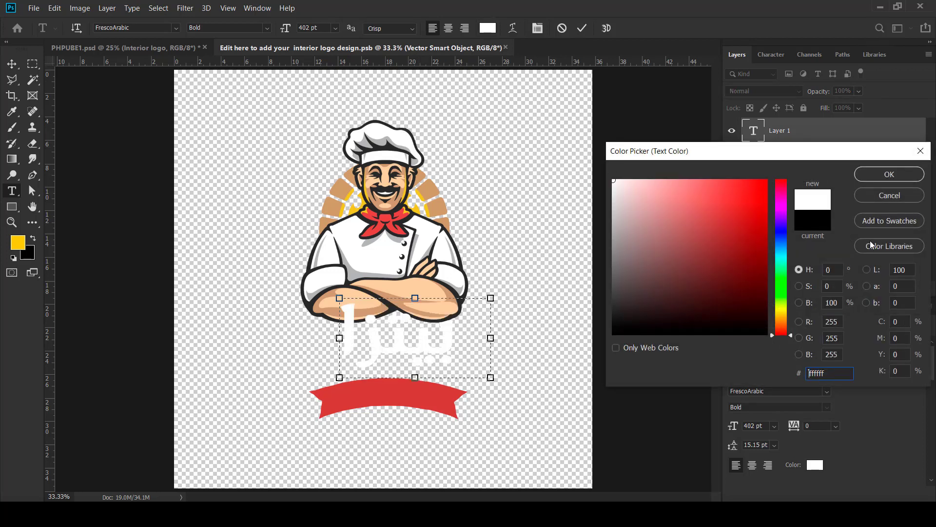
{"action": "left_click", "coordinate": [869, 176]}
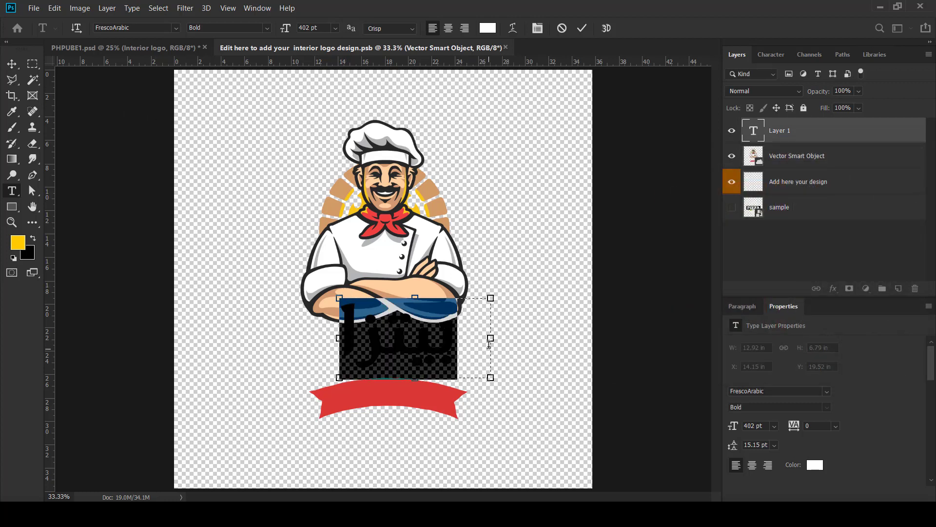
{"action": "left_click_drag", "start_coordinate": [491, 341], "coordinate": [460, 339]}
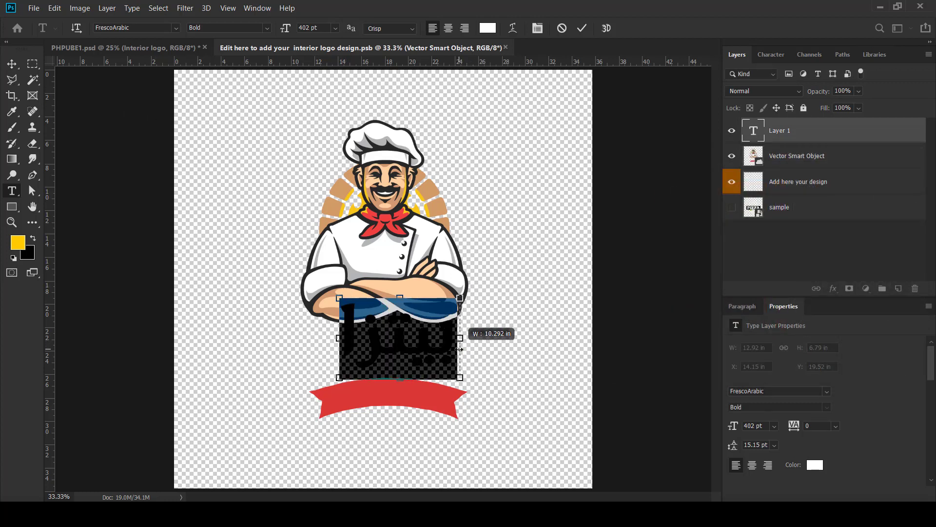
{"action": "left_click", "coordinate": [582, 28]}
Move the بيتزا text just below the chef's crossed arms, on the logo's right half, and scale it to about 91.5%.
{"action": "left_click", "coordinate": [13, 62]}
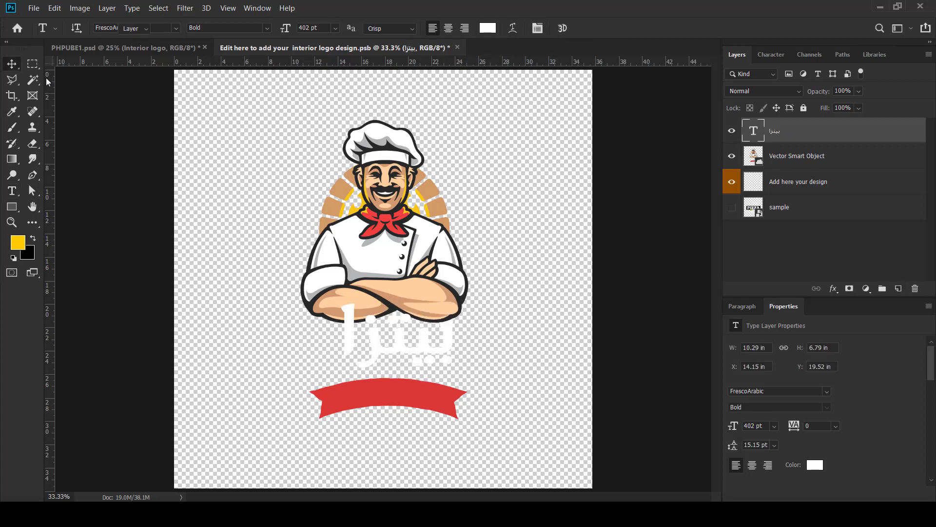
{"action": "left_click_drag", "start_coordinate": [432, 348], "coordinate": [485, 359]}
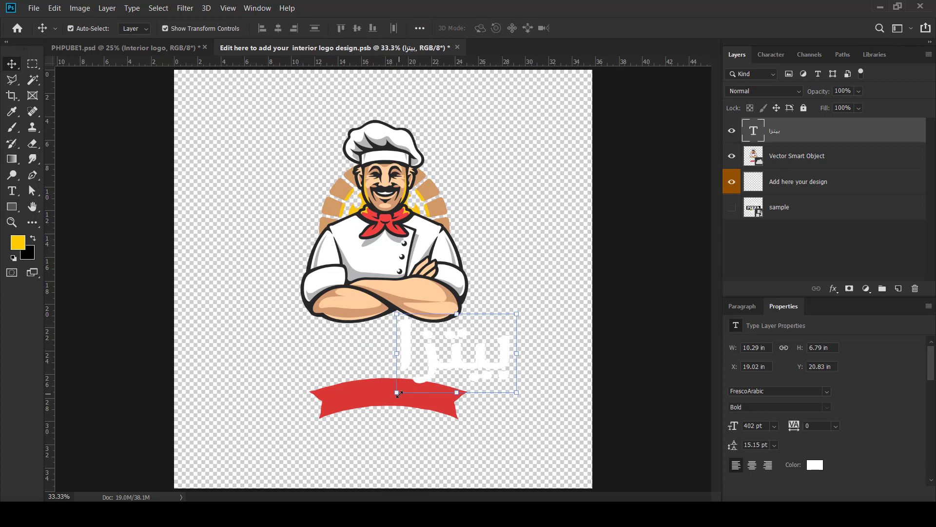
{"action": "left_click_drag", "start_coordinate": [397, 394], "coordinate": [407, 387]}
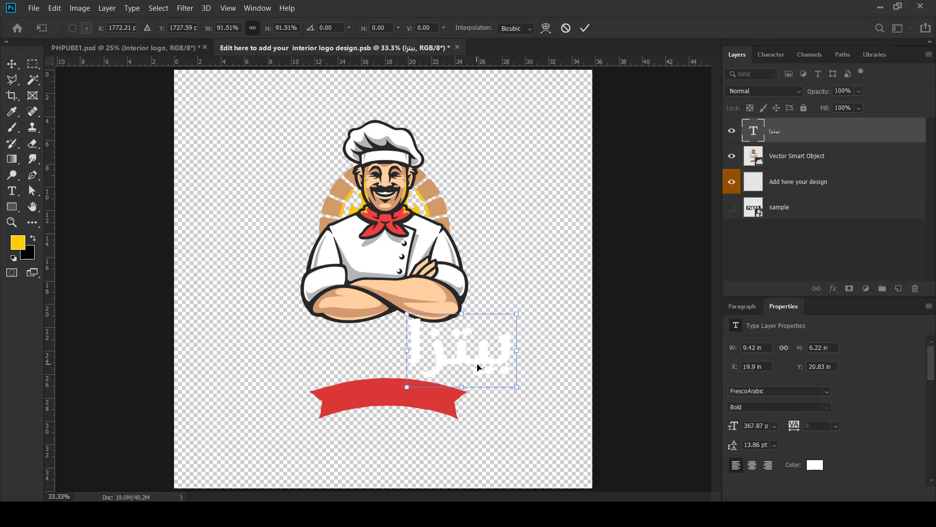
{"action": "left_click_drag", "start_coordinate": [478, 367], "coordinate": [460, 368]}
{"action": "left_click", "coordinate": [584, 28]}
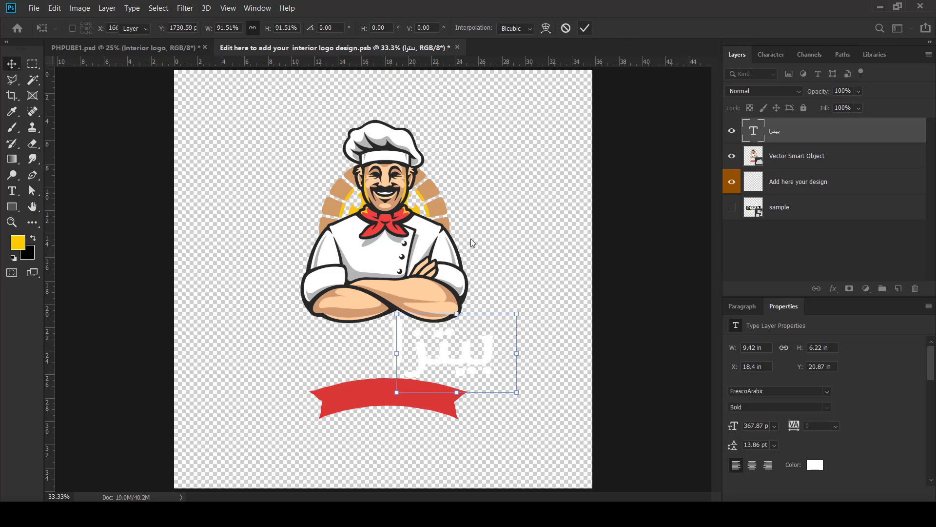
Duplicate the بيتزا text onto the logo's left half beside the original and scale the copy to about 84.7%.
{"action": "key", "text": "alt"}
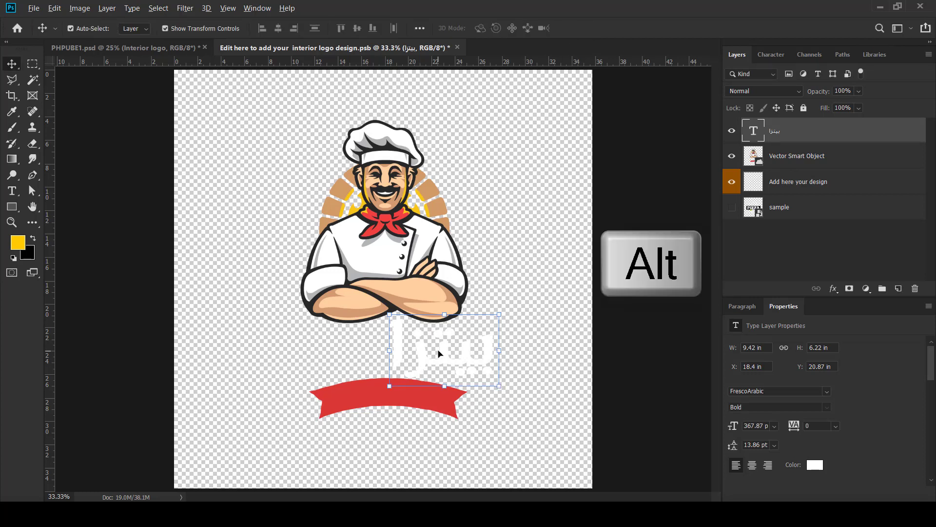
{"action": "left_click_drag", "start_coordinate": [429, 355], "coordinate": [316, 366]}
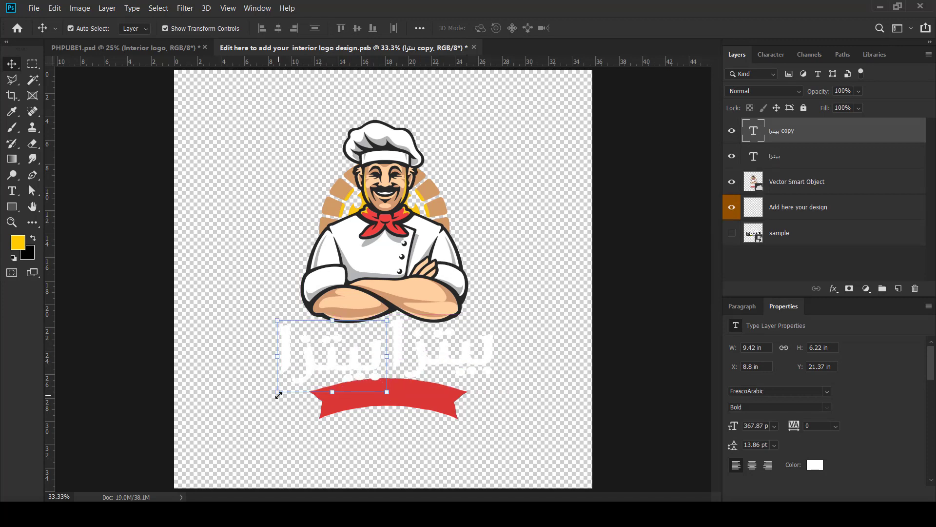
{"action": "left_click_drag", "start_coordinate": [278, 394], "coordinate": [294, 382]}
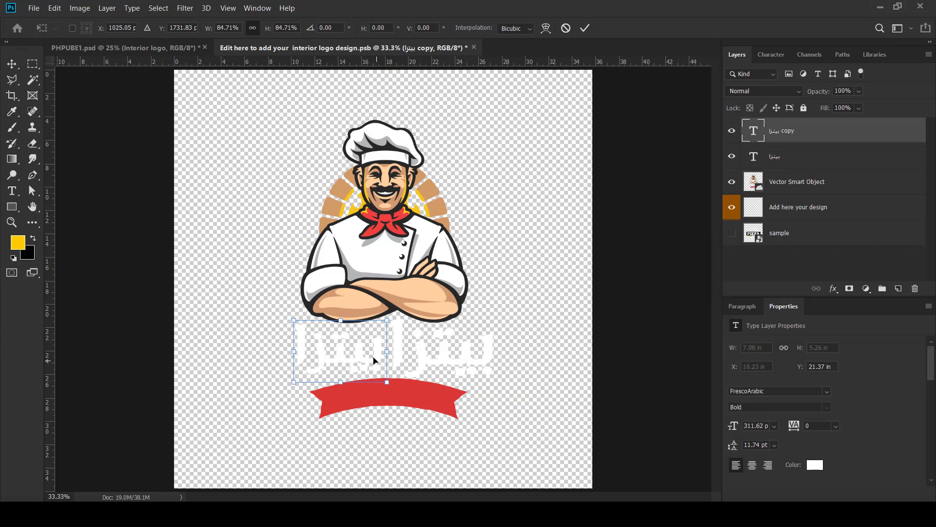
{"action": "left_click_drag", "start_coordinate": [374, 362], "coordinate": [341, 361]}
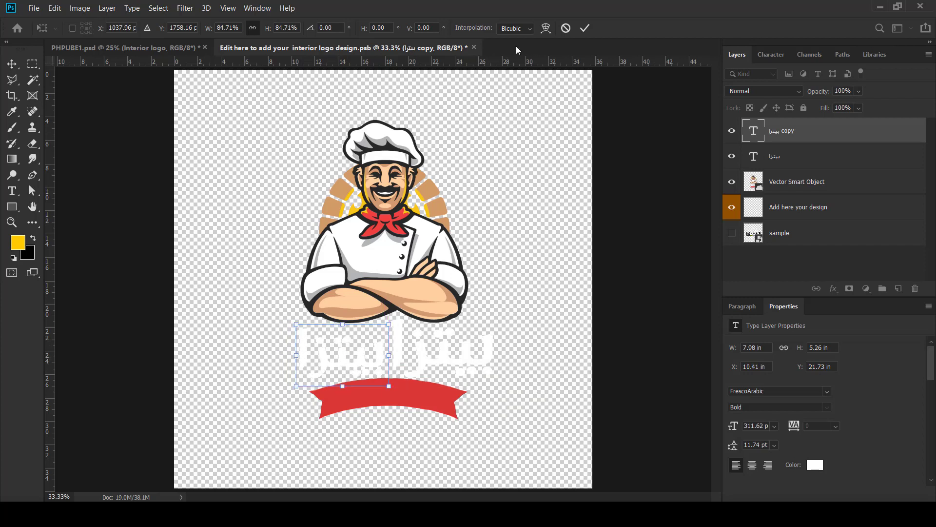
{"action": "left_click", "coordinate": [583, 29]}
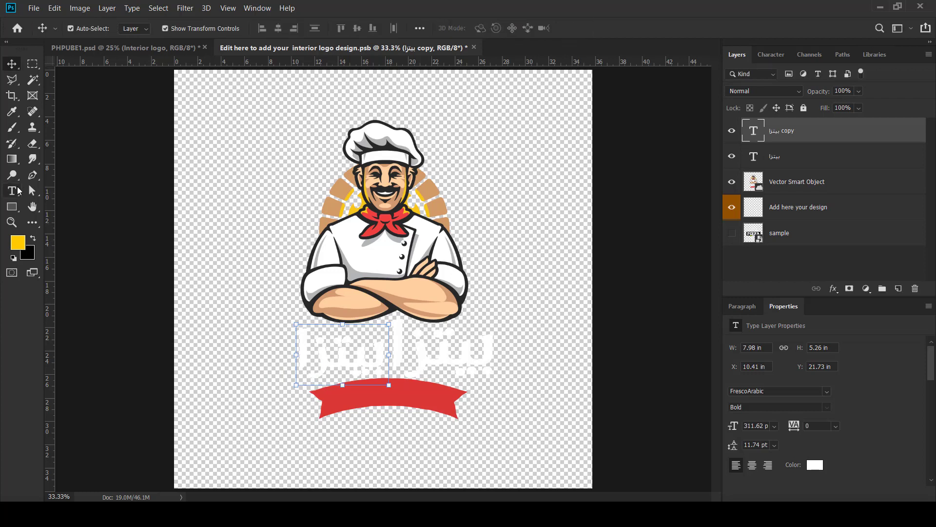
Duplicate the original بيتزا text down over the red ribbon.
{"action": "left_click", "coordinate": [14, 190]}
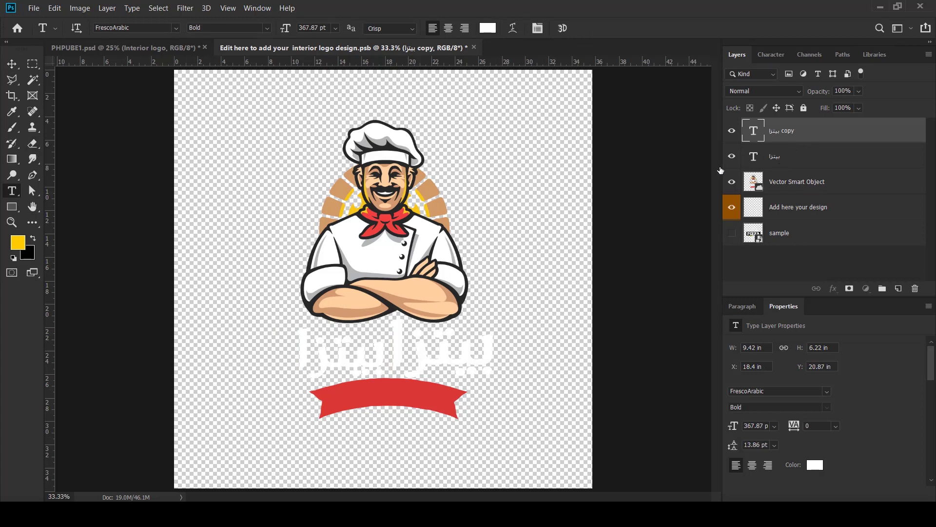
{"action": "left_click", "coordinate": [779, 164]}
{"action": "key", "text": "v"}
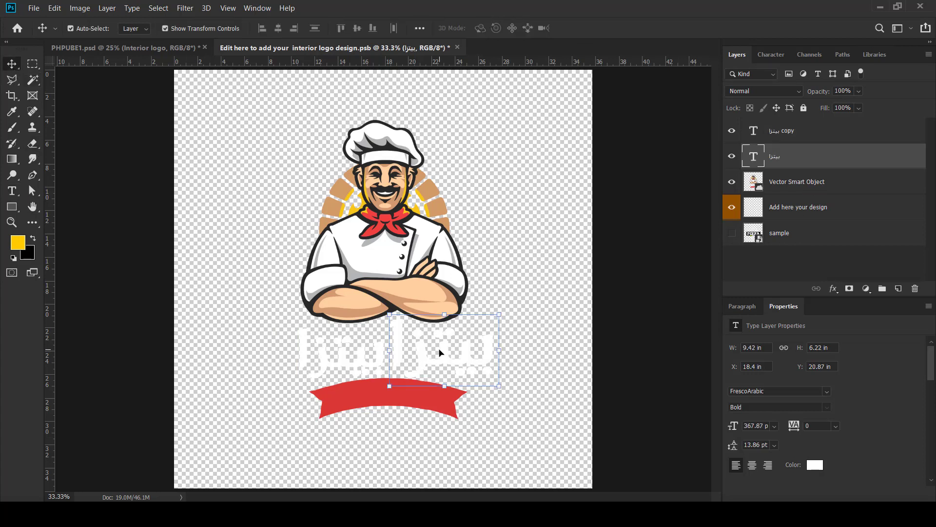
{"action": "left_click_drag", "start_coordinate": [423, 353], "coordinate": [391, 402]}
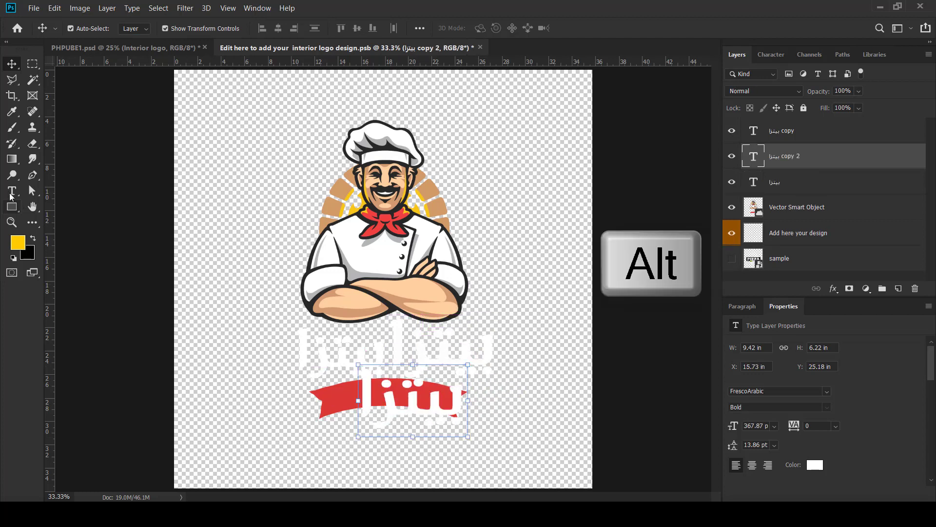
Replace the wording of the text copy over the ribbon with "طعم عالمي".
{"action": "key", "text": "t"}
{"action": "left_click", "coordinate": [427, 415]}
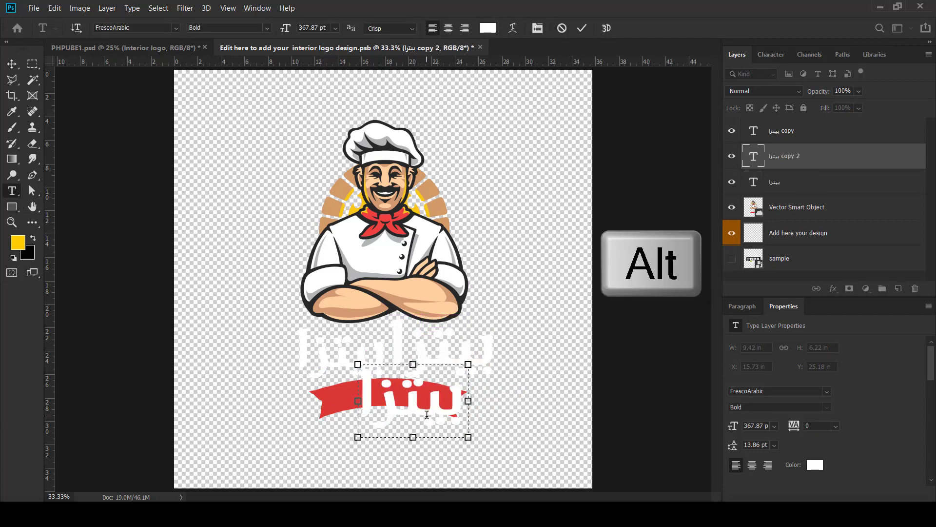
{"action": "double_click", "coordinate": [427, 414]}
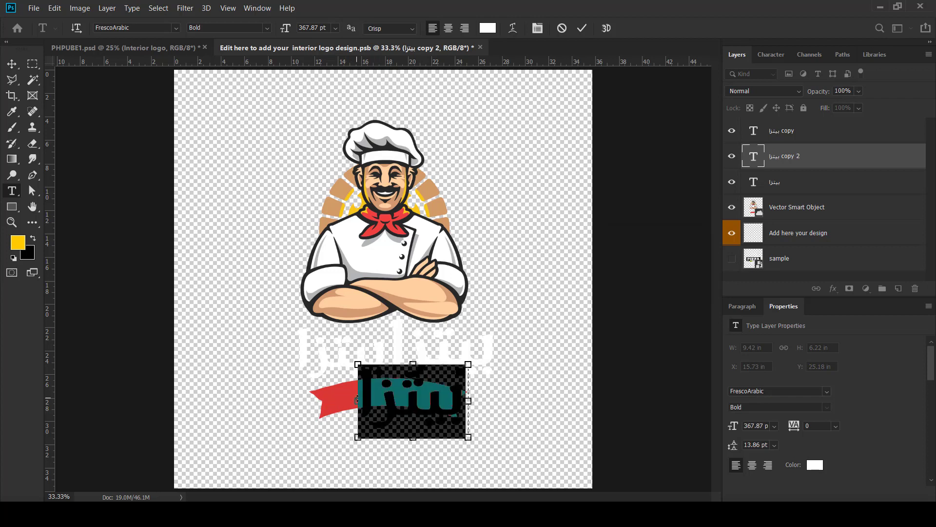
{"action": "type", "text": "طعم"}
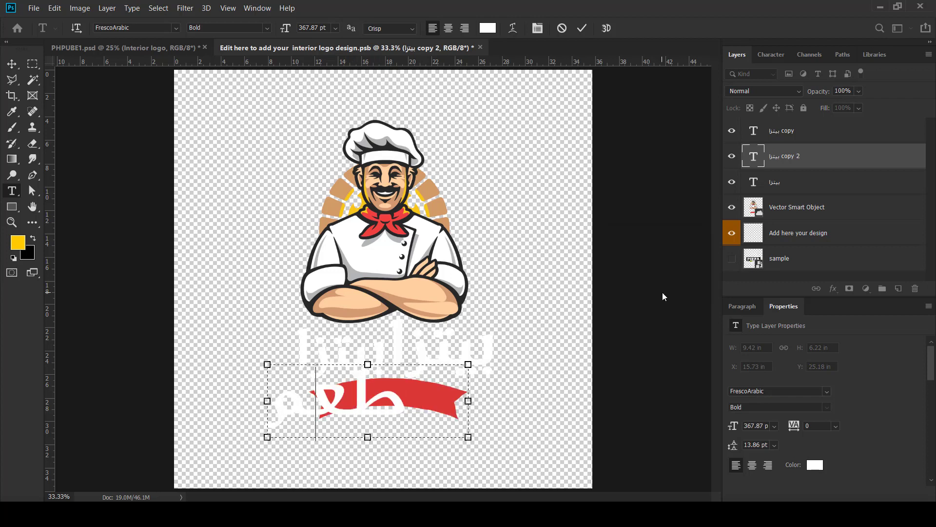
{"action": "type", "text": "xBbc"}
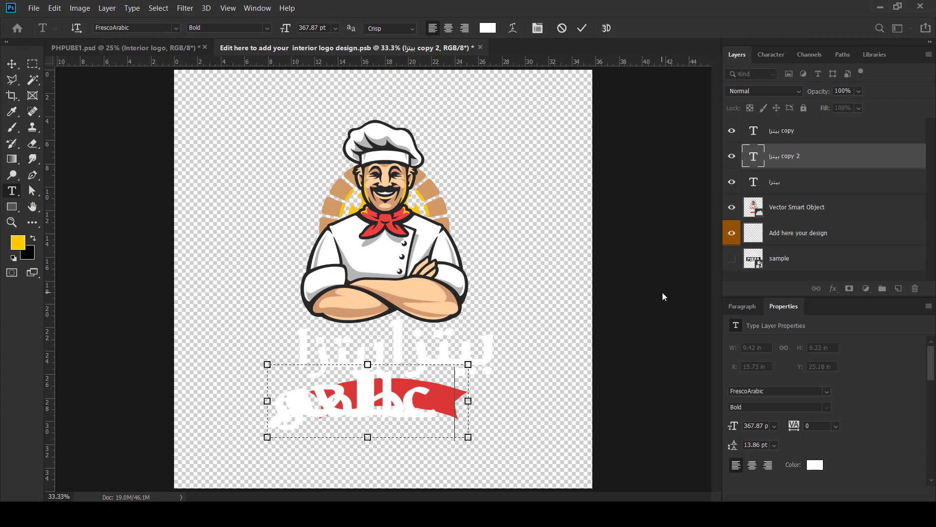
Reduce the طعم عالمي text to 104.87 pt and shrink its text box to about 11.21 × 2.76 in.
{"action": "key", "text": "ctrl+a"}
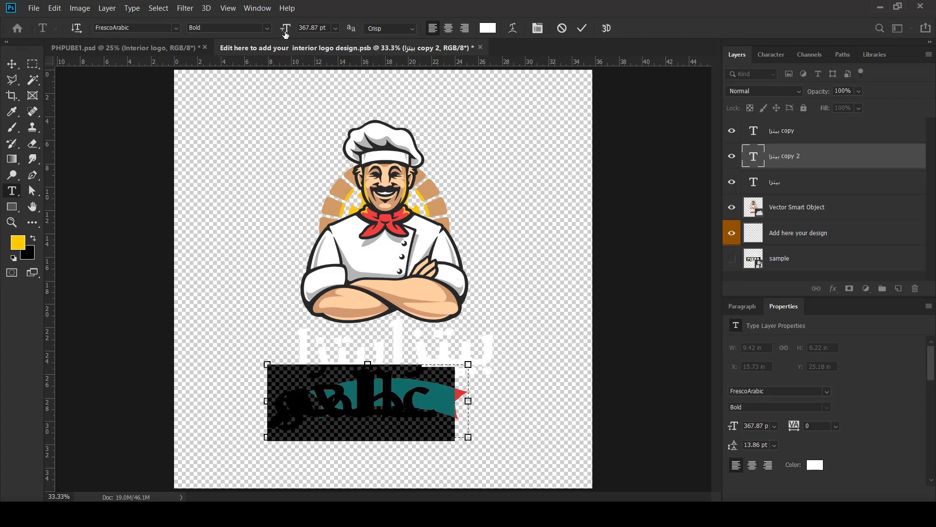
{"action": "left_click_drag", "start_coordinate": [287, 32], "coordinate": [257, 37]}
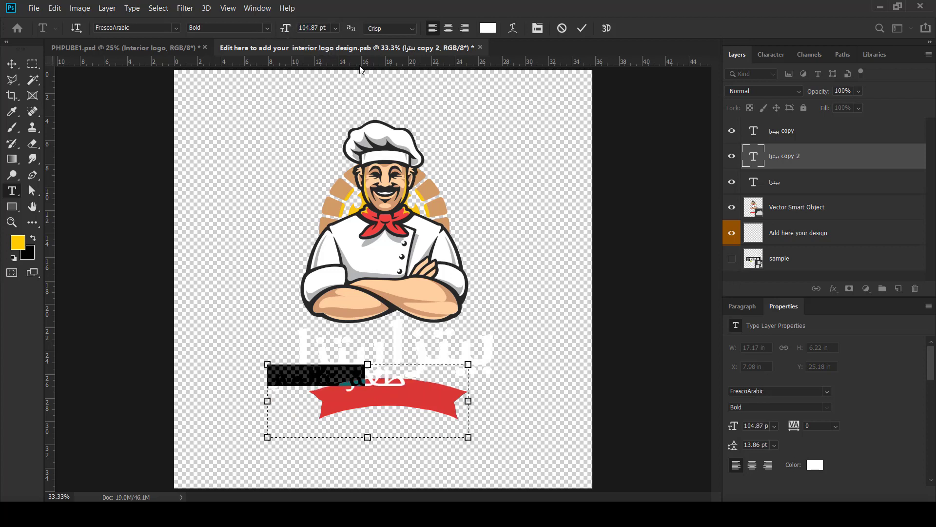
{"action": "left_click_drag", "start_coordinate": [367, 432], "coordinate": [367, 396]}
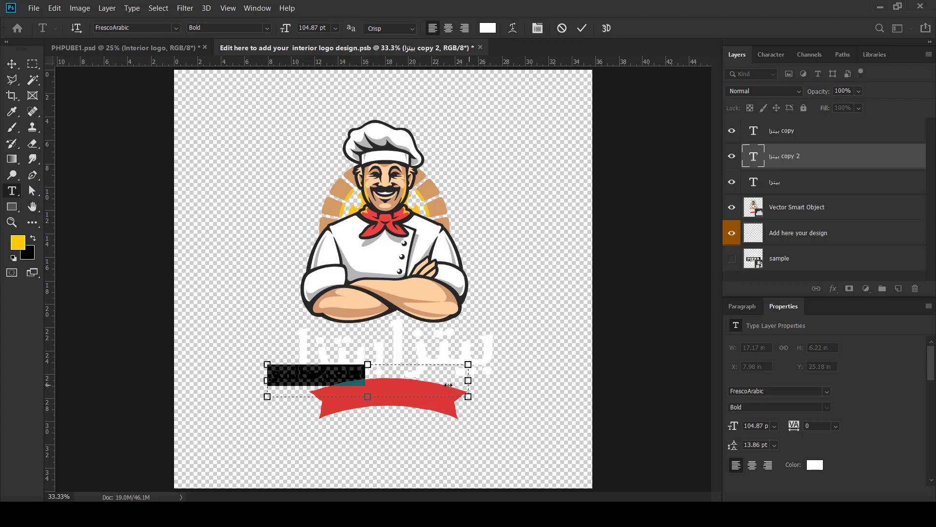
{"action": "left_click_drag", "start_coordinate": [449, 385], "coordinate": [398, 382]}
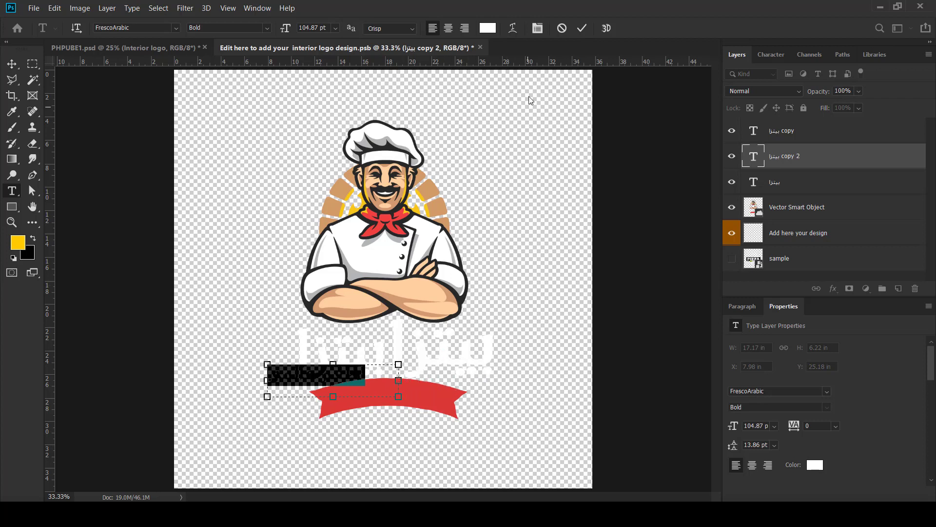
{"action": "left_click", "coordinate": [582, 27]}
Move the طعم عالمي text onto the red ribbon.
{"action": "left_click", "coordinate": [10, 65]}
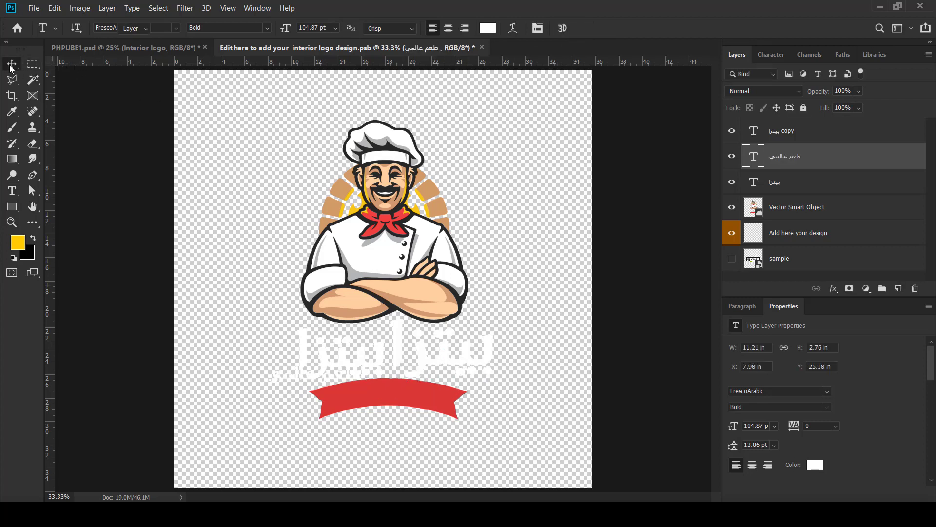
{"action": "key", "text": "ctrl+t"}
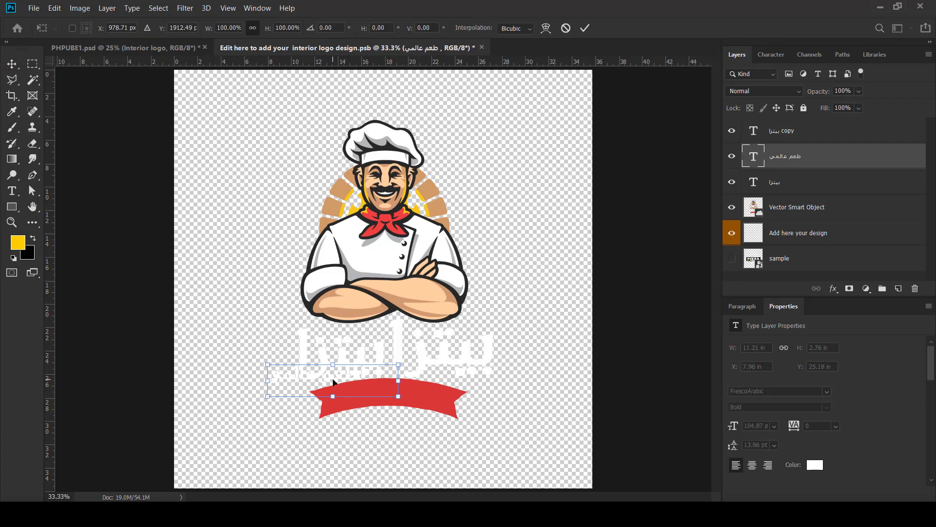
{"action": "left_click_drag", "start_coordinate": [333, 381], "coordinate": [409, 404]}
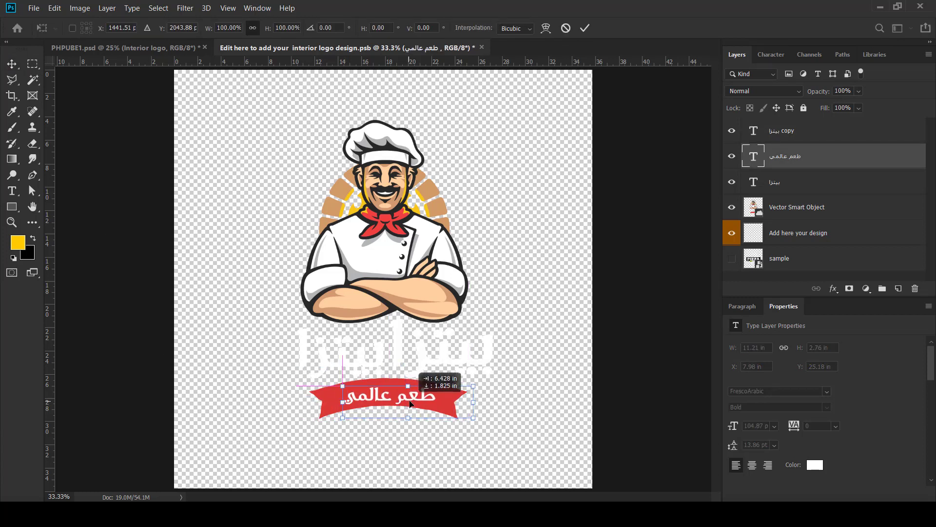
{"action": "key", "text": "Return"}
Warp the طعم عالمي text with a horizontal Arc style and a bend of +15%.
{"action": "key", "text": "t"}
{"action": "left_click", "coordinate": [399, 398]}
{"action": "key", "text": "ctrl+a"}
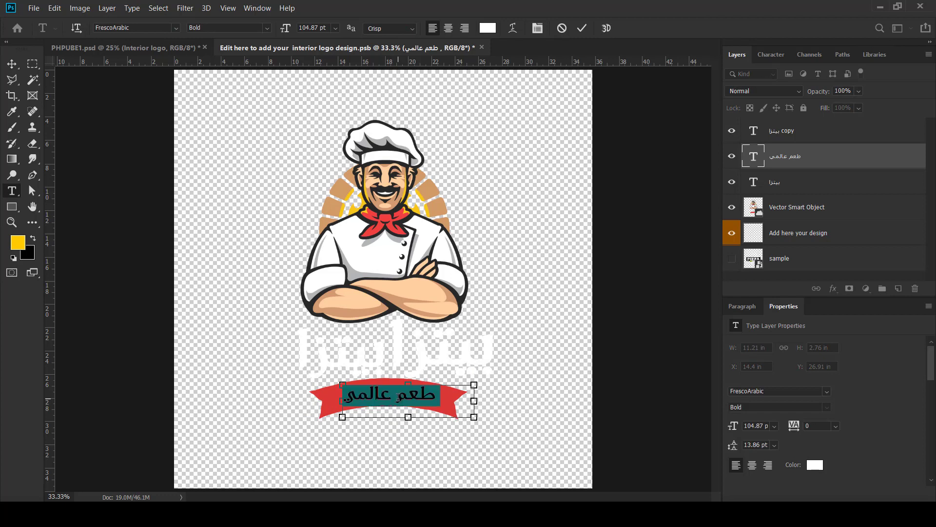
{"action": "left_click", "coordinate": [512, 29]}
{"action": "left_click", "coordinate": [637, 101]}
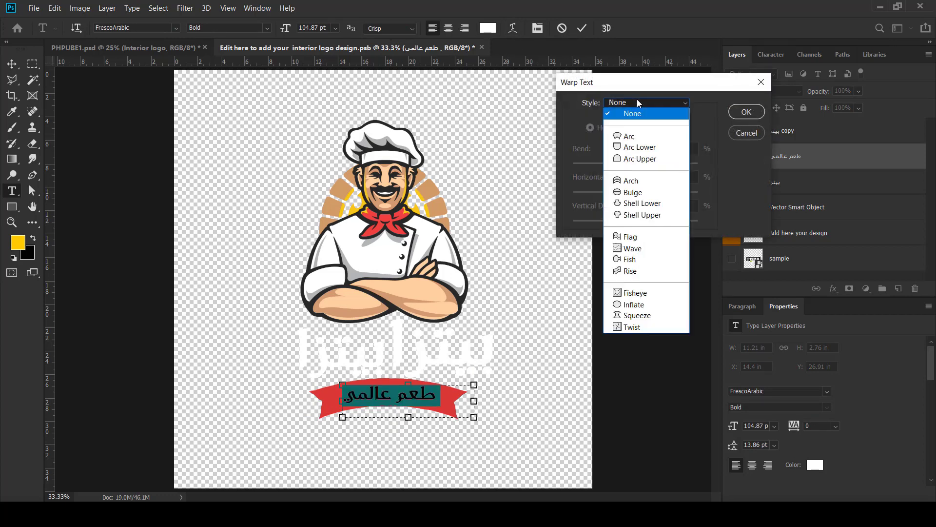
{"action": "left_click", "coordinate": [634, 139]}
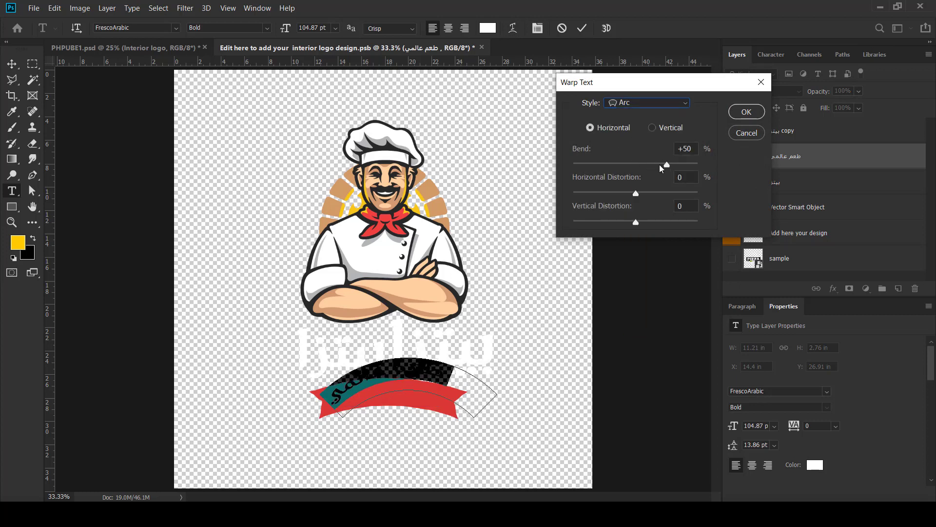
{"action": "left_click_drag", "start_coordinate": [662, 168], "coordinate": [647, 165]}
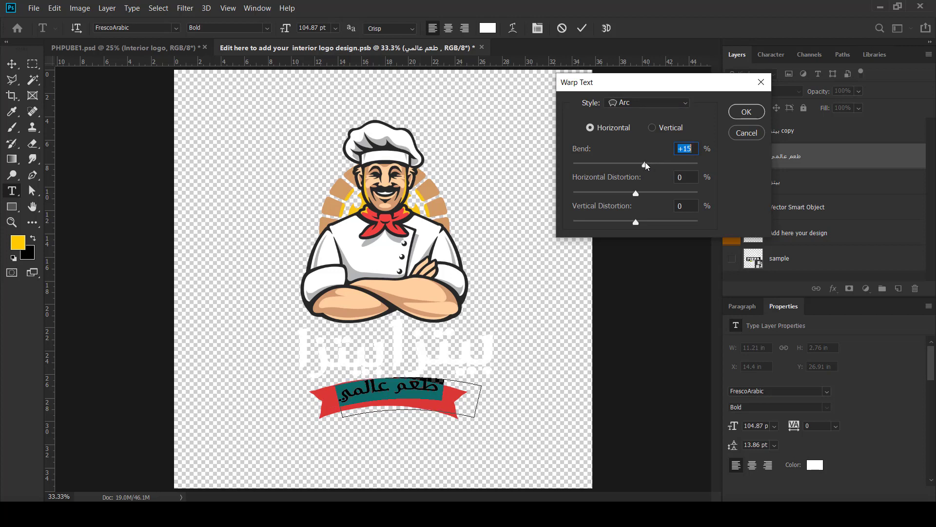
{"action": "left_click", "coordinate": [746, 112]}
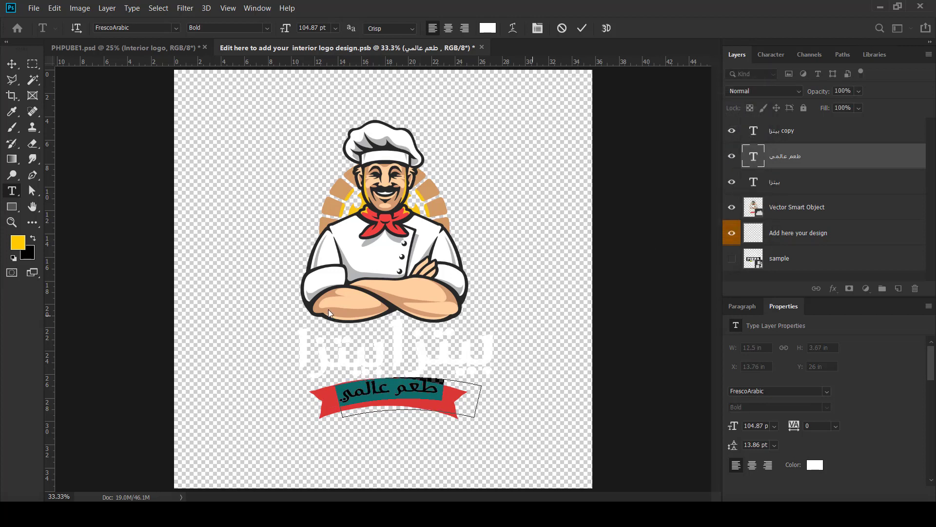
Shift the warped طعم عالمي text slightly left and nudge it down to about X 13.22 in, Y 26.47 in on the ribbon.
{"action": "left_click", "coordinate": [12, 63]}
{"action": "left_click_drag", "start_coordinate": [403, 393], "coordinate": [396, 397]}
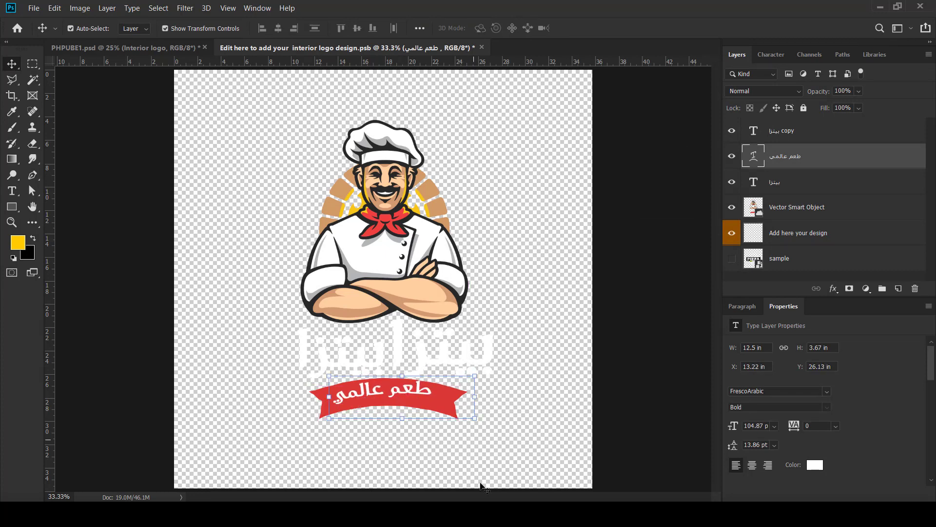
{"action": "key", "text": "Down"}
{"action": "key", "text": "Down"}
{"action": "key", "text": "Down"}
{"action": "key", "text": "Down"}
{"action": "key", "text": "Down"}
{"action": "key", "text": "Down"}
{"action": "key", "text": "Down"}
{"action": "key", "text": "Down"}
{"action": "key", "text": "Down"}
{"action": "key", "text": "Down"}
{"action": "key", "text": "Down"}
{"action": "key", "text": "Down"}
{"action": "key", "text": "Down"}
{"action": "key", "text": "Down"}
{"action": "key", "text": "Down"}
{"action": "key", "text": "Down"}
{"action": "key", "text": "Down"}
{"action": "key", "text": "Down"}
{"action": "key", "text": "Down"}
{"action": "key", "text": "Down"}
{"action": "key", "text": "Down"}
{"action": "key", "text": "Down"}
{"action": "key", "text": "Down"}
{"action": "key", "text": "Down"}
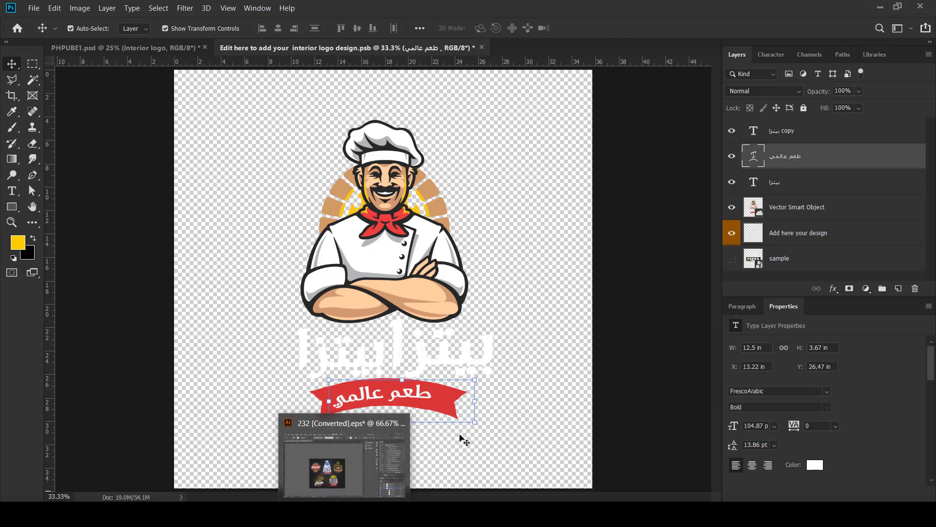
Scale the طعم عالمي text to about 92.7% and fit it within the ribbon.
{"action": "left_click_drag", "start_coordinate": [473, 381], "coordinate": [464, 383]}
{"action": "left_click_drag", "start_coordinate": [411, 401], "coordinate": [426, 399]}
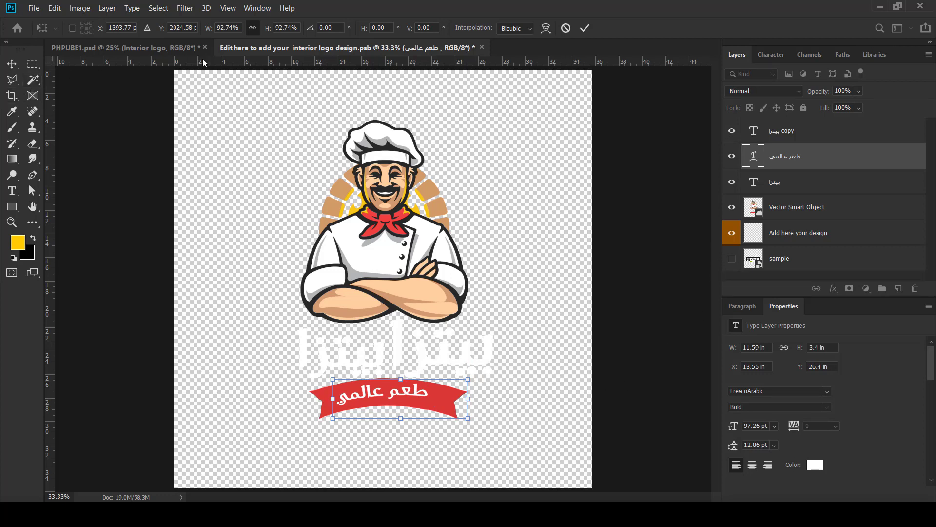
{"action": "left_click", "coordinate": [585, 27]}
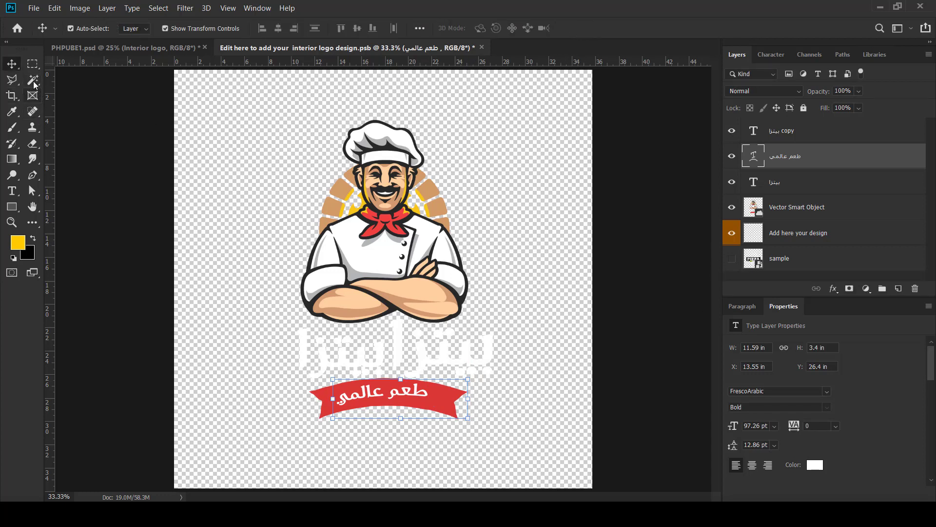
Recolor the chef logo's red ribbon yellow #fdce1b by selecting its area, rasterizing the Vector Smart Object layer and painting over the selection.
{"action": "left_click", "coordinate": [790, 209]}
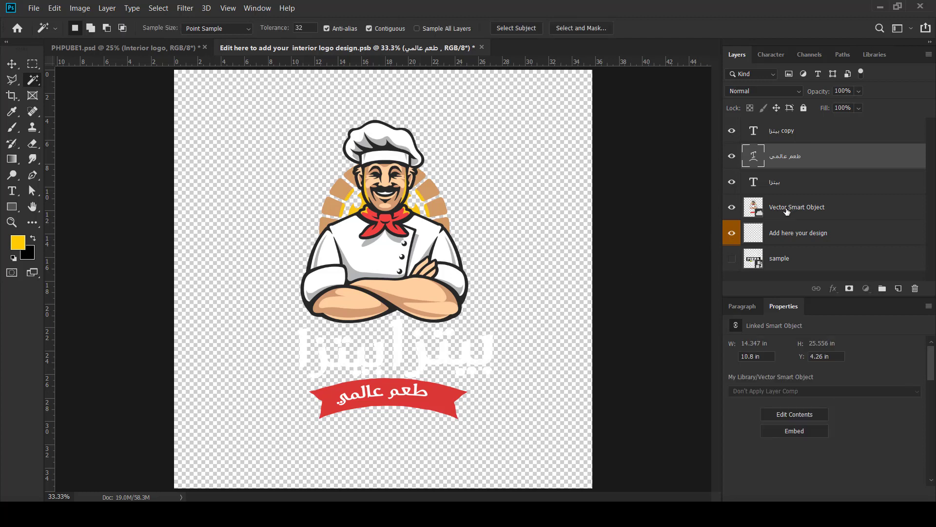
{"action": "left_click", "coordinate": [436, 400]}
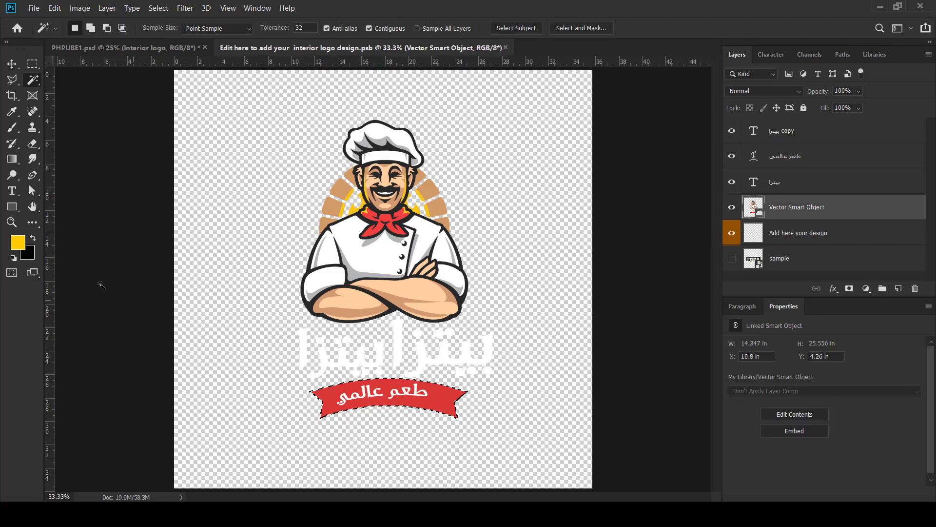
{"action": "left_click", "coordinate": [12, 127]}
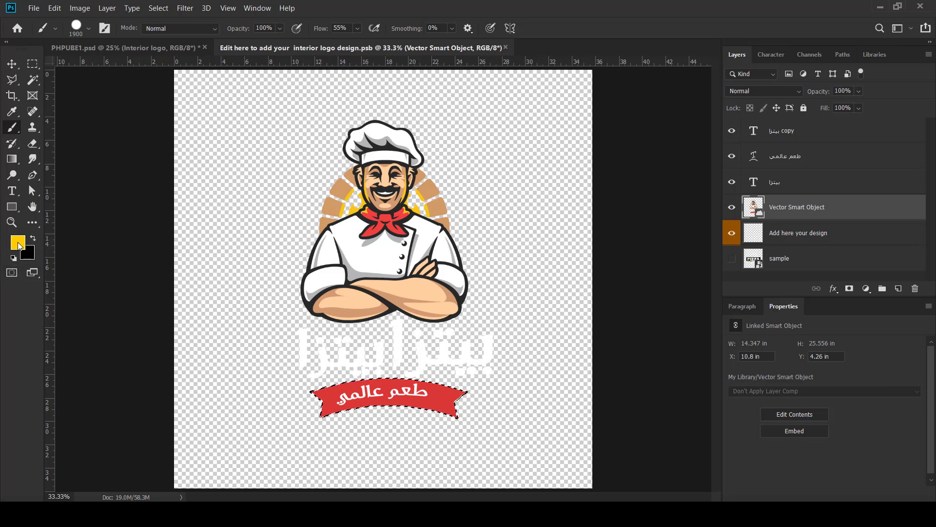
{"action": "left_click", "coordinate": [18, 244]}
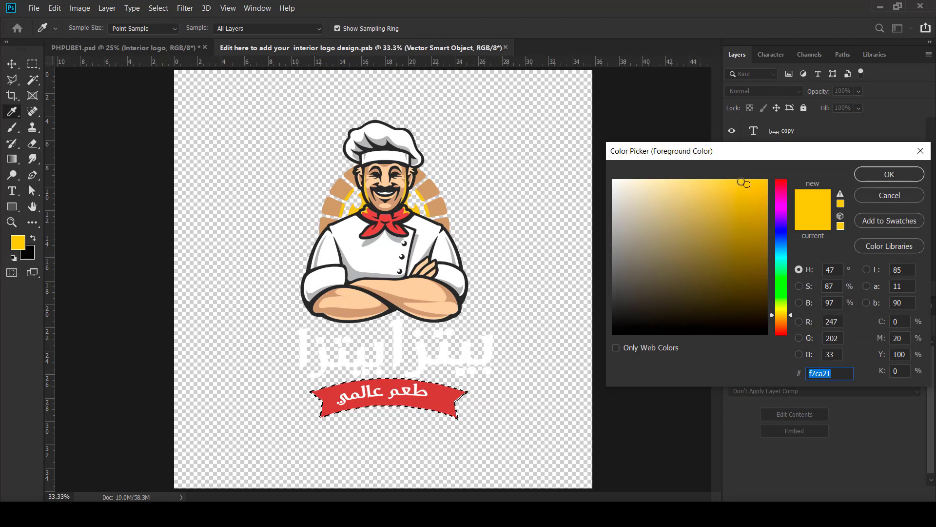
{"action": "left_click", "coordinate": [751, 181]}
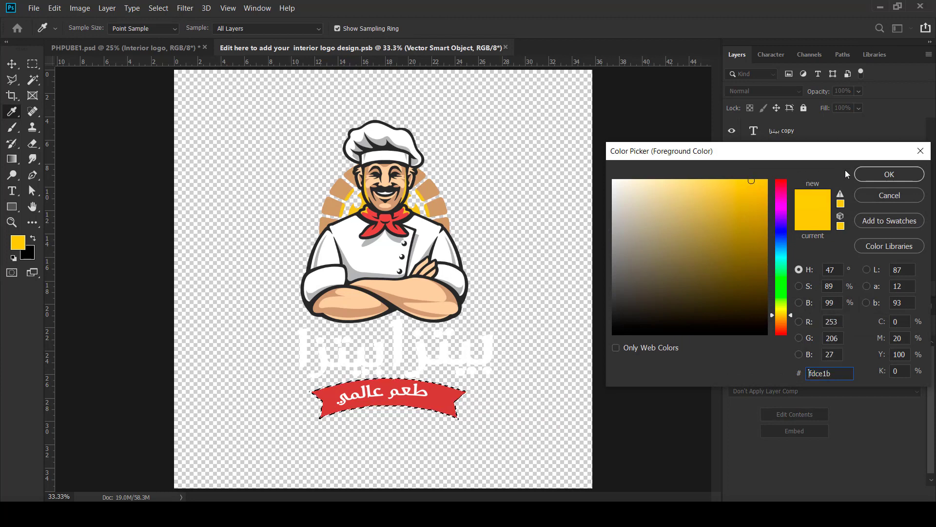
{"action": "left_click", "coordinate": [876, 174]}
{"action": "left_click", "coordinate": [467, 351]}
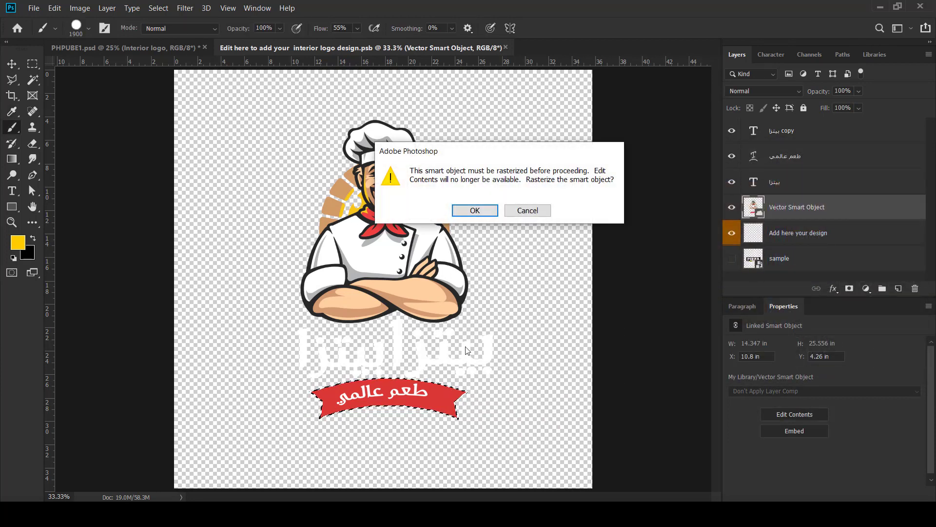
{"action": "left_click", "coordinate": [474, 211]}
{"action": "mouse_move", "coordinate": [439, 387]}
{"action": "left_mouse_down"}
{"action": "mouse_move", "coordinate": [389, 392]}
{"action": "mouse_move", "coordinate": [302, 416]}
{"action": "left_mouse_up"}
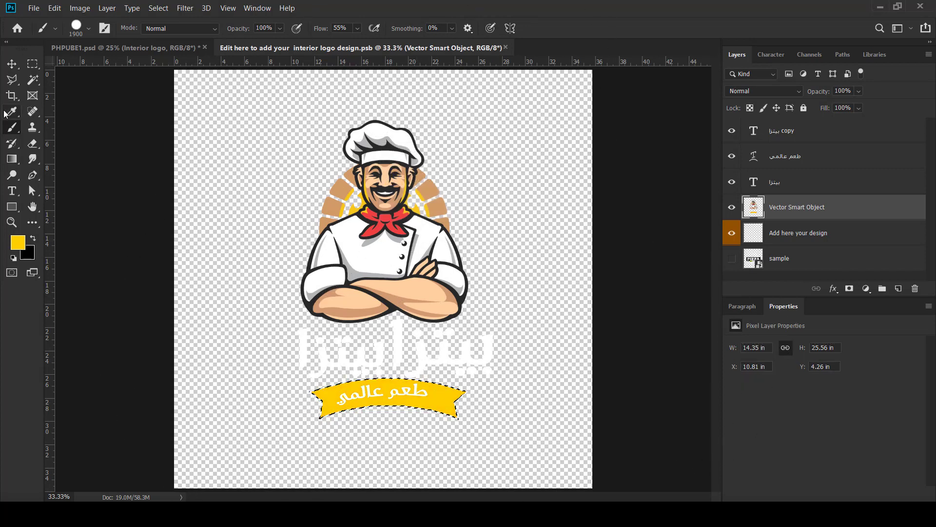
{"action": "key", "text": "ctrl+d"}
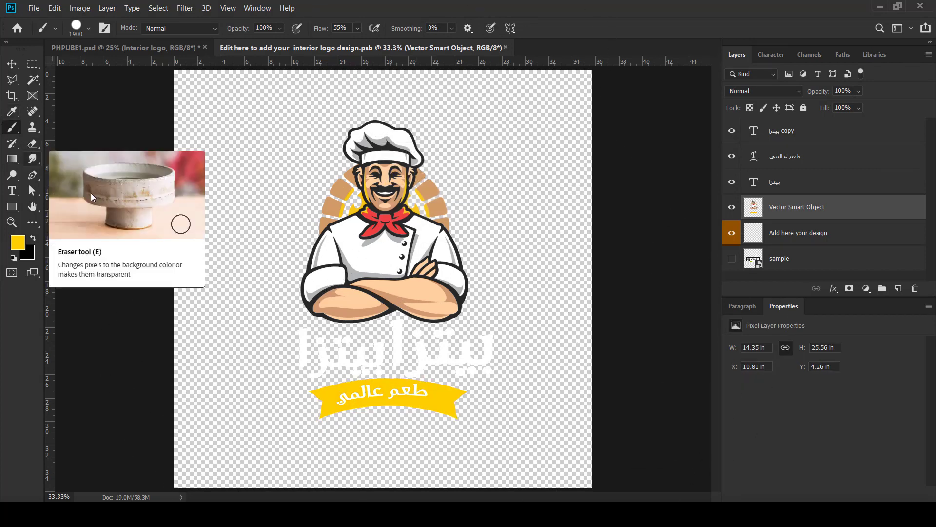
Change the طعم عالمي text to the Al-Jazeera-Arabic font in Regular style with tracking set to 40.
{"action": "left_click", "coordinate": [809, 159]}
{"action": "key", "text": "t"}
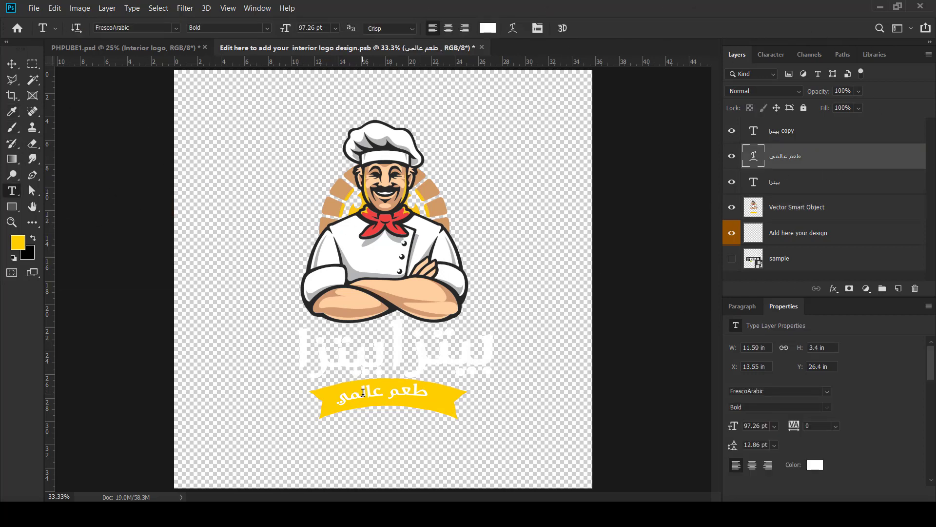
{"action": "left_click", "coordinate": [363, 397]}
{"action": "key", "text": "ctrl+a"}
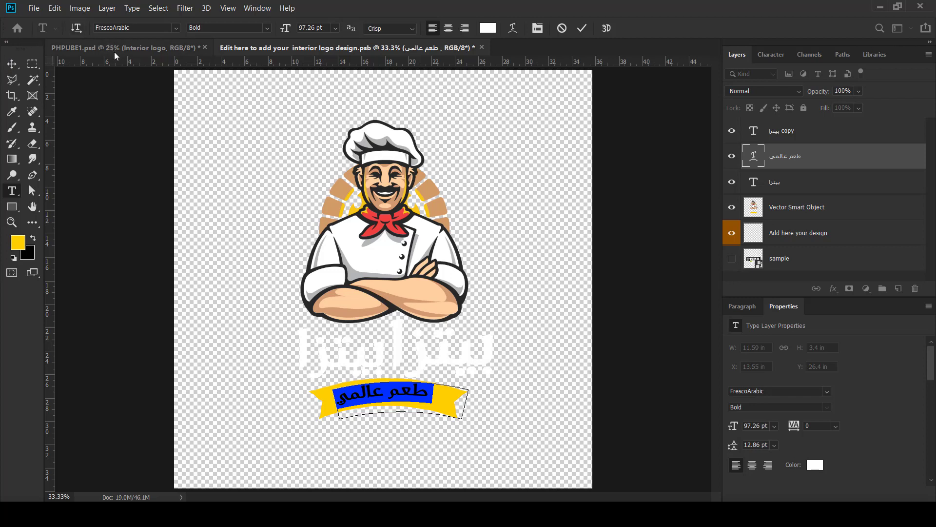
{"action": "left_click", "coordinate": [174, 28]}
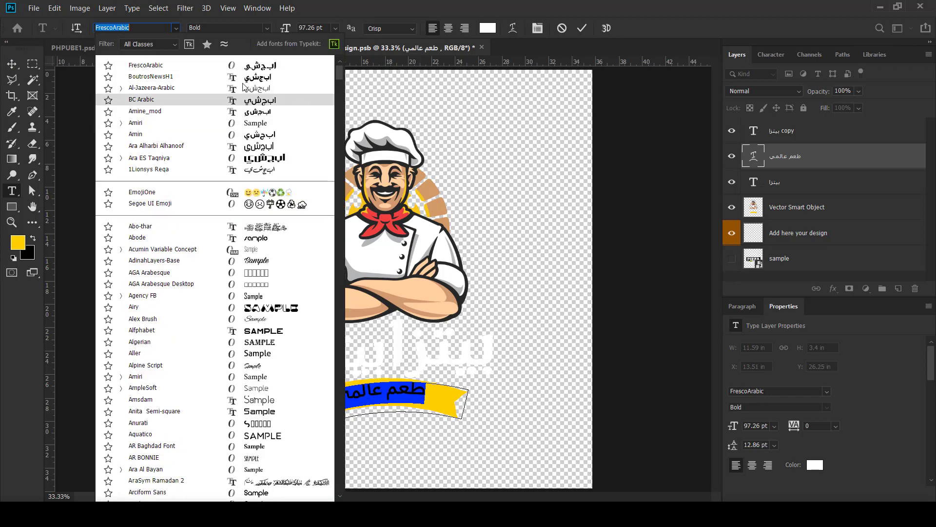
{"action": "left_click", "coordinate": [274, 88]}
{"action": "left_click", "coordinate": [269, 30]}
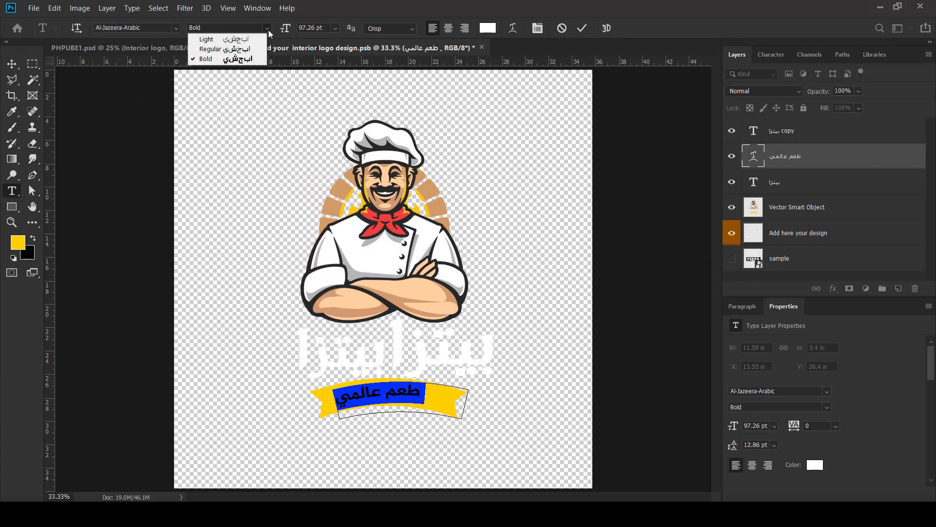
{"action": "left_click", "coordinate": [261, 49]}
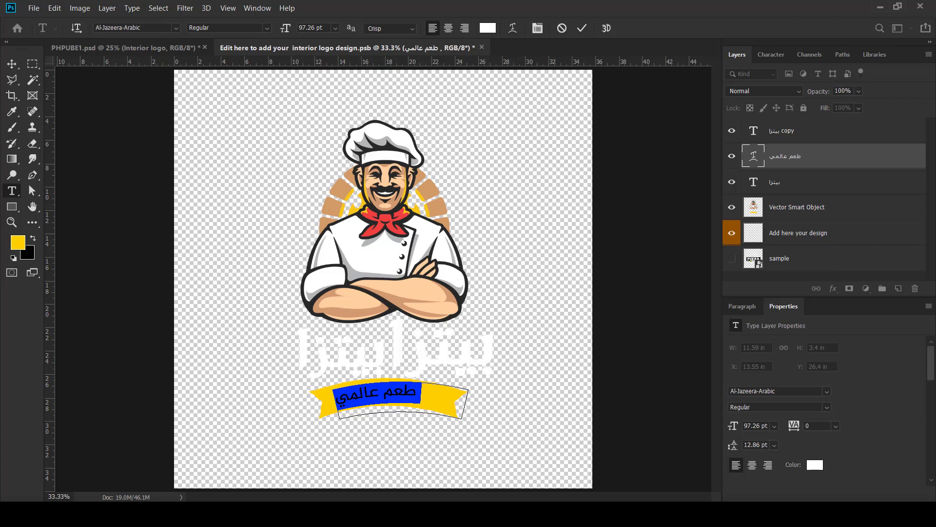
{"action": "type", "text": "20"}
{"action": "key", "text": "Return"}
{"action": "left_click", "coordinate": [583, 29]}
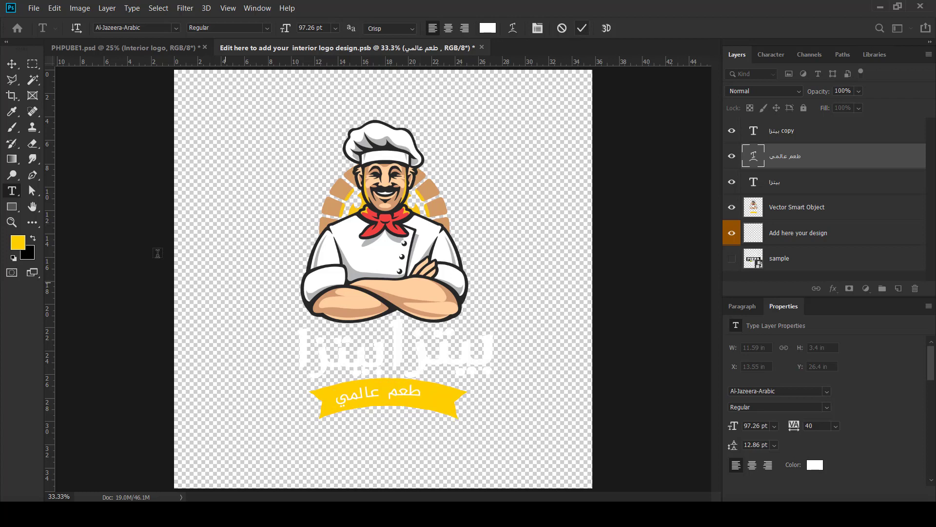
Rotate the طعم عالمي text by about 3.68° and reposition it on the ribbon at about X 14.18 in, Y 26.25 in.
{"action": "left_click", "coordinate": [12, 68]}
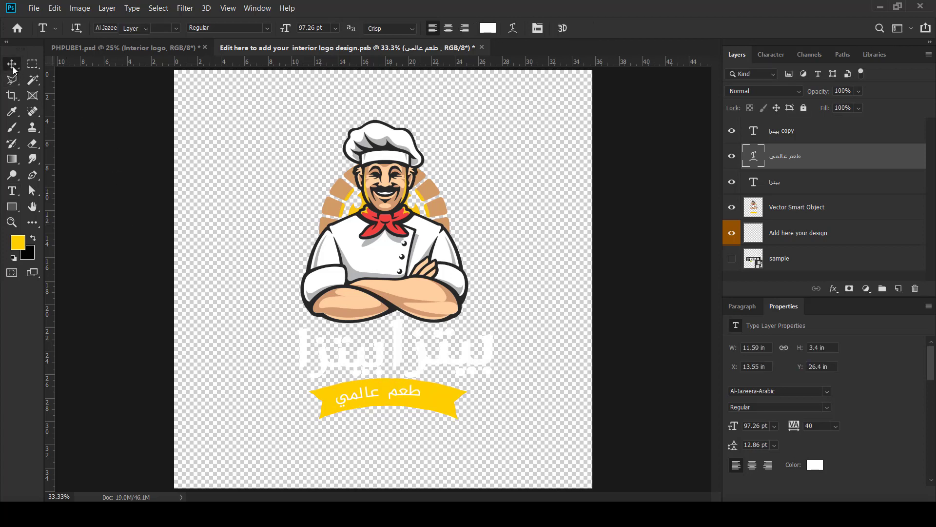
{"action": "left_click", "coordinate": [473, 376]}
{"action": "left_click_drag", "start_coordinate": [474, 376], "coordinate": [477, 381]}
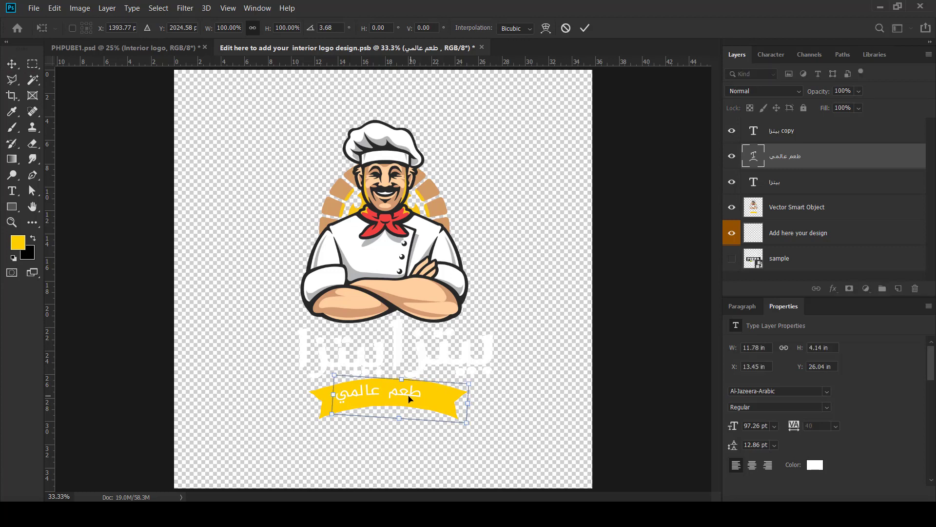
{"action": "left_click_drag", "start_coordinate": [409, 397], "coordinate": [408, 394]}
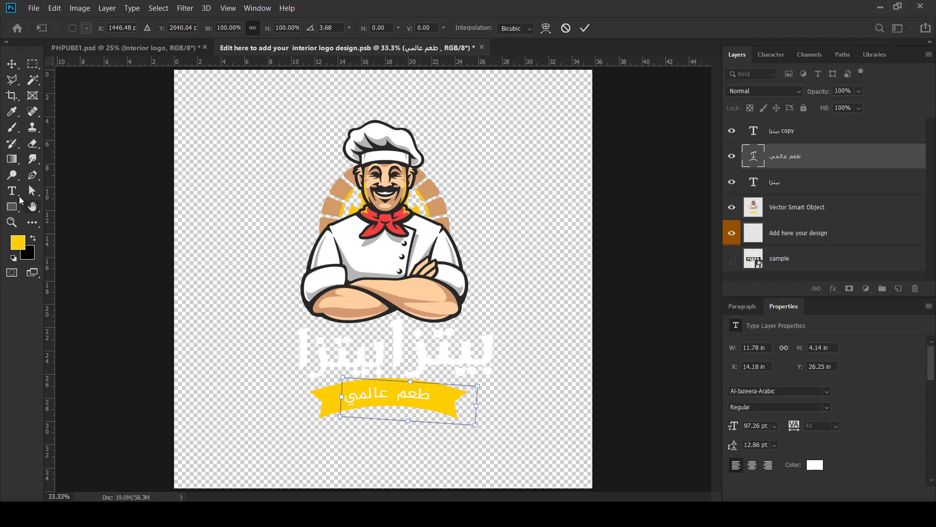
Set the color of the whole طعم عالمي text to near-black #070707.
{"action": "left_click", "coordinate": [14, 193]}
{"action": "left_click", "coordinate": [369, 397]}
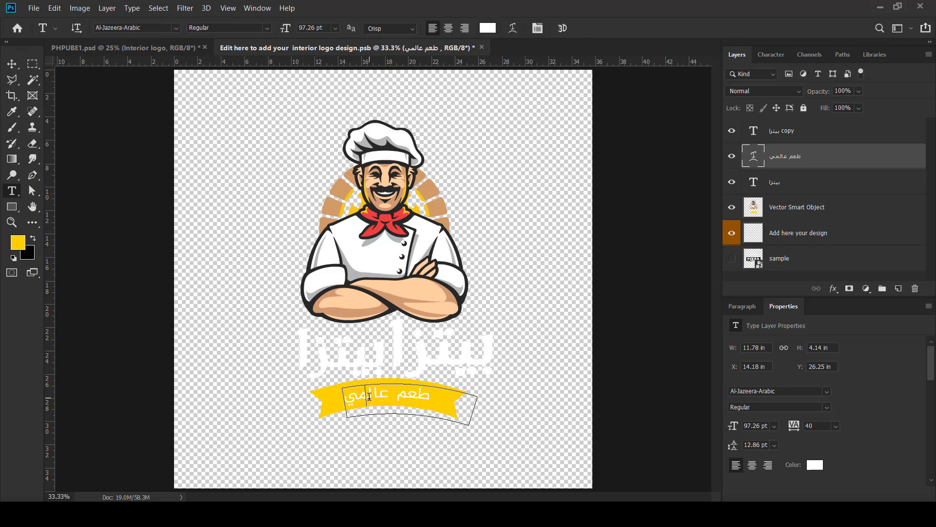
{"action": "key", "text": "ctrl+a"}
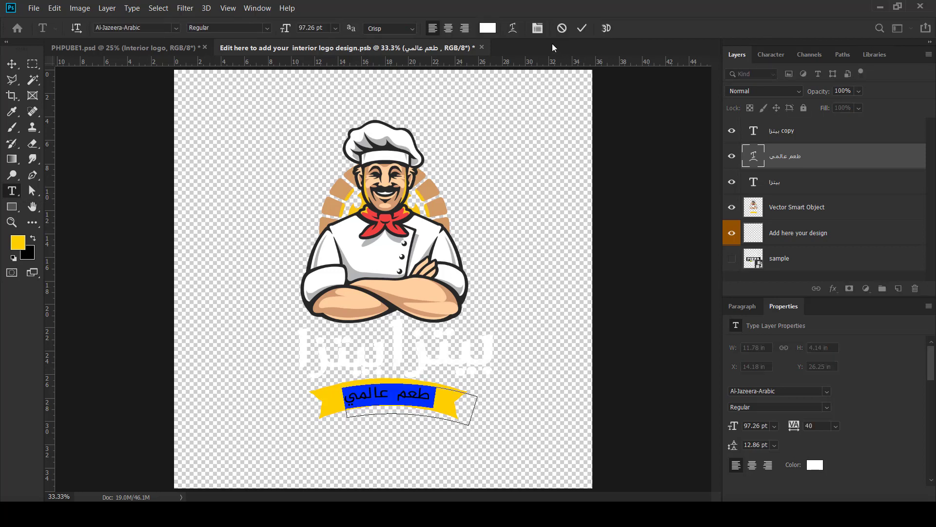
{"action": "left_click", "coordinate": [488, 28]}
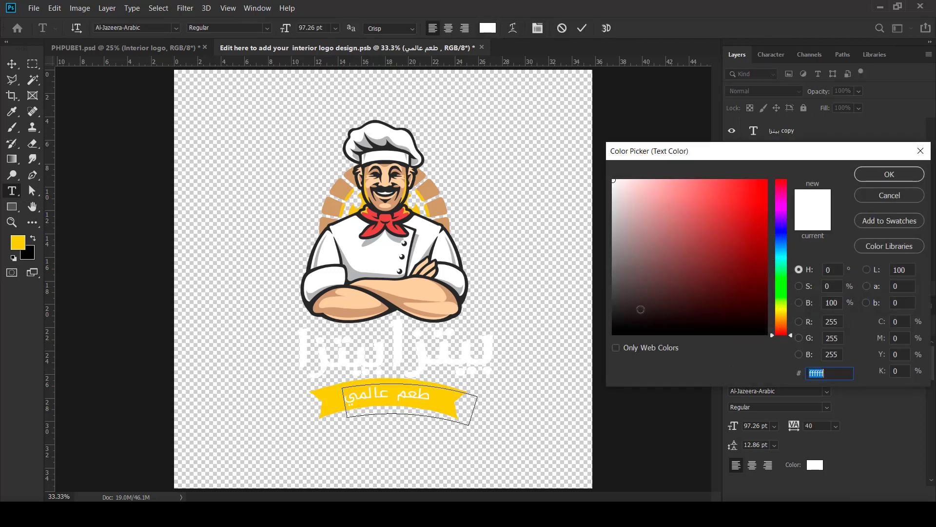
{"action": "left_click", "coordinate": [614, 330]}
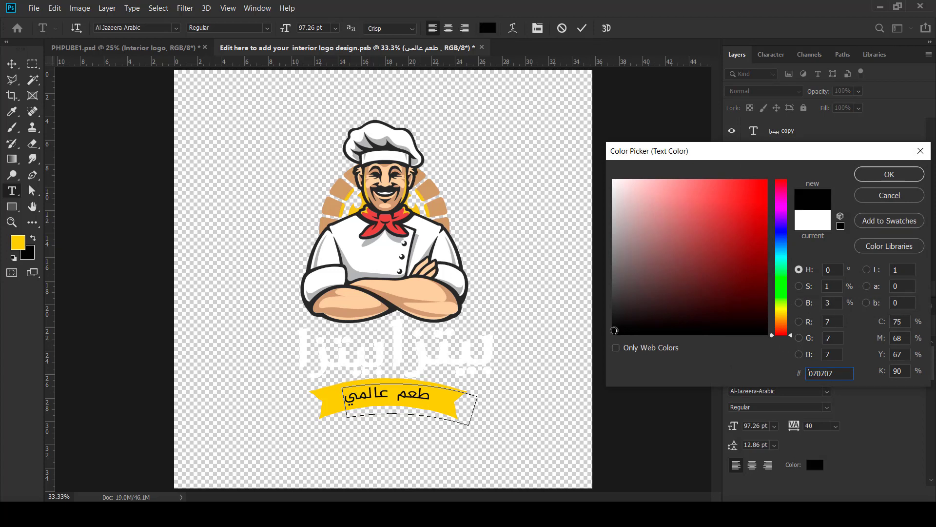
{"action": "left_click", "coordinate": [869, 176]}
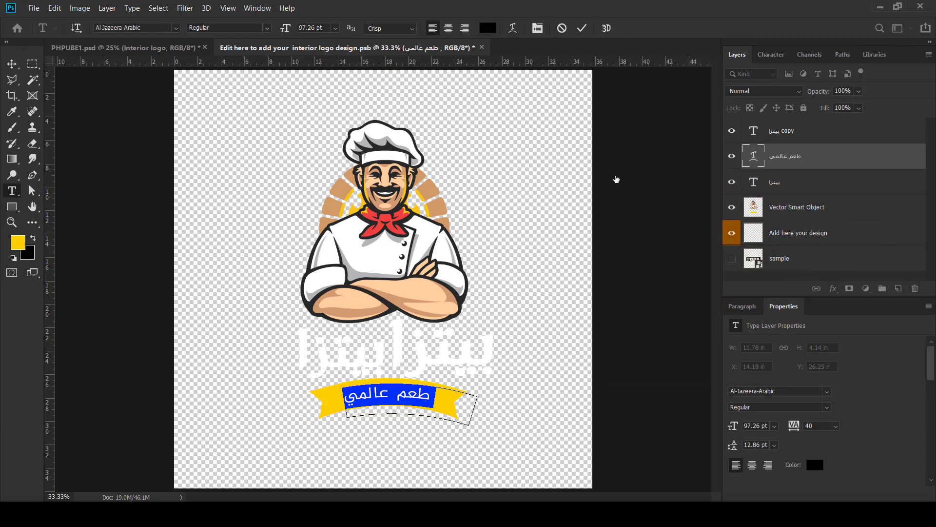
Change the font of the طعم عالمي text to Ara Alharbi Alhanoof.
{"action": "left_click", "coordinate": [176, 28]}
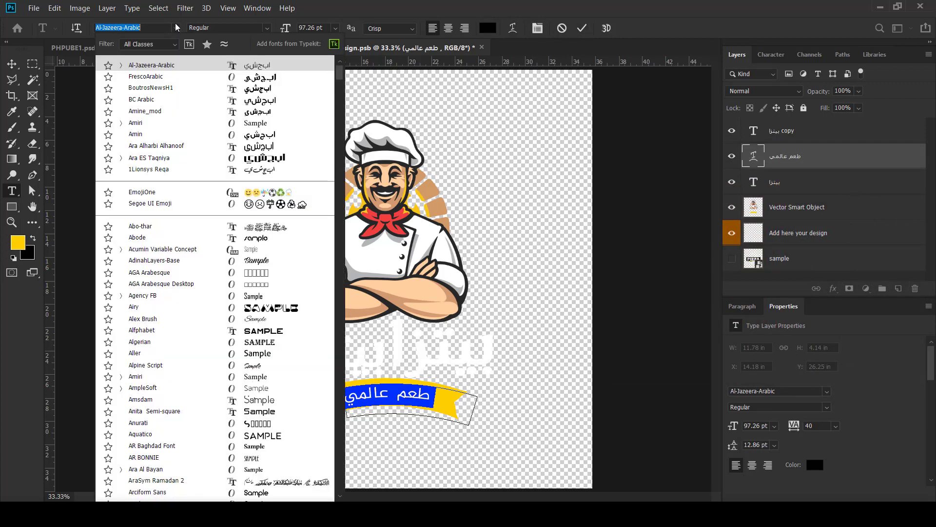
{"action": "left_click", "coordinate": [258, 148]}
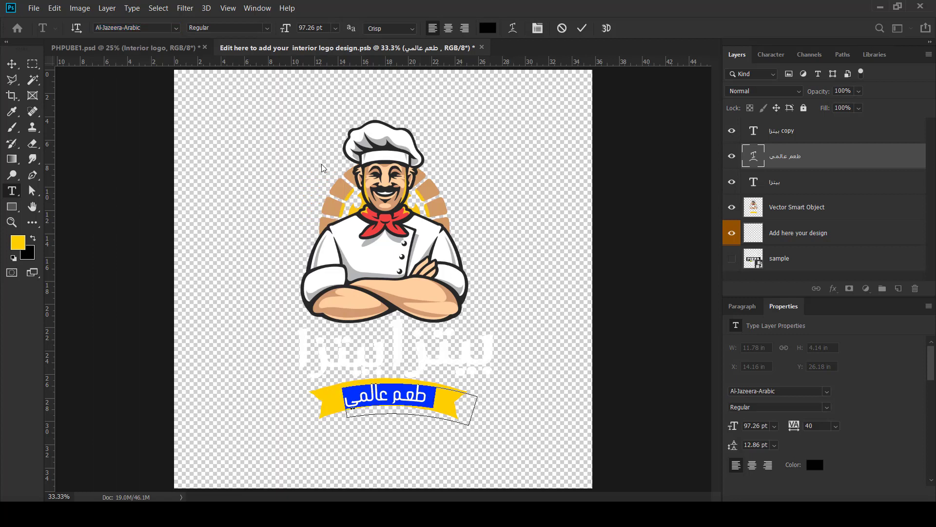
{"action": "left_click", "coordinate": [582, 27]}
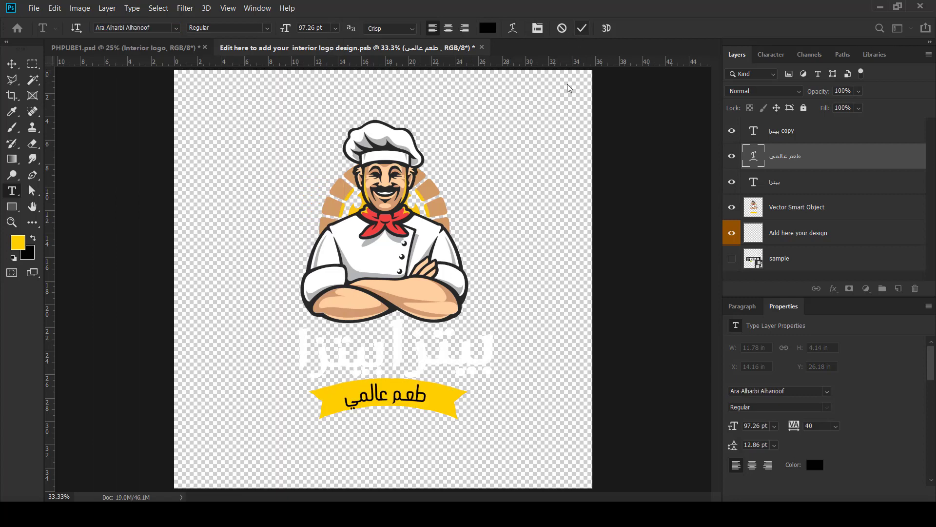
Fine-tune the طعم عالمي text's position on the yellow ribbon to about X 14.19 in, Y 26.05 in, and deselect the layer.
{"action": "left_click", "coordinate": [11, 63]}
{"action": "left_click_drag", "start_coordinate": [400, 396], "coordinate": [398, 393]}
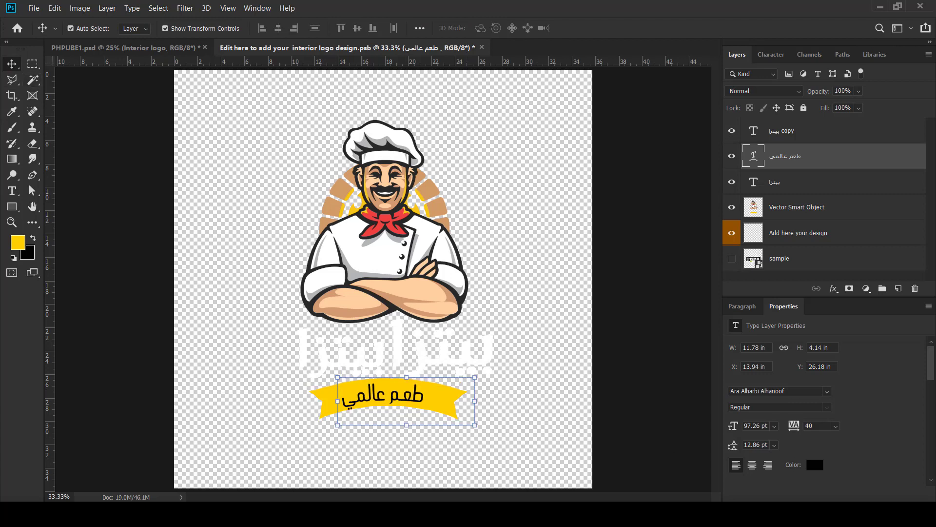
{"action": "key", "text": "shift+Up"}
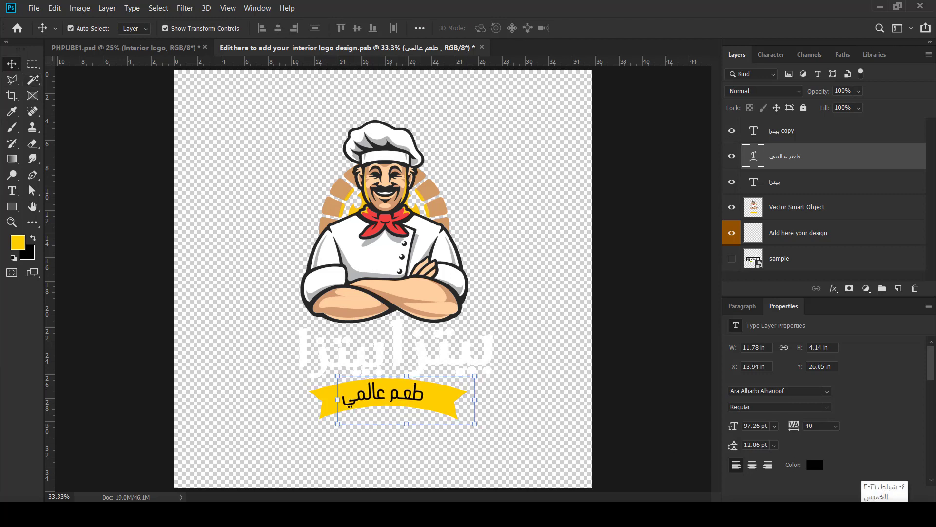
{"action": "key", "text": "Right"}
{"action": "key", "text": "Right"}
{"action": "key", "text": "Right"}
{"action": "key", "text": "Right"}
{"action": "key", "text": "Right"}
{"action": "key", "text": "Right"}
{"action": "key", "text": "Right"}
{"action": "key", "text": "Right"}
{"action": "key", "text": "Right"}
{"action": "key", "text": "Right"}
{"action": "key", "text": "Right"}
{"action": "key", "text": "Right"}
{"action": "key", "text": "Right"}
{"action": "key", "text": "Right"}
{"action": "key", "text": "Right"}
{"action": "key", "text": "Right"}
{"action": "key", "text": "Right"}
{"action": "key", "text": "Right"}
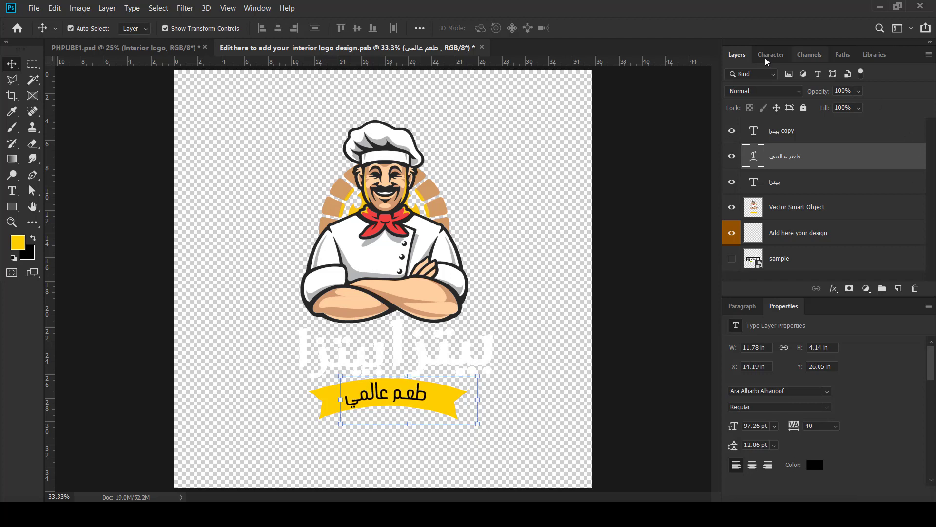
{"action": "left_click", "coordinate": [616, 313]}
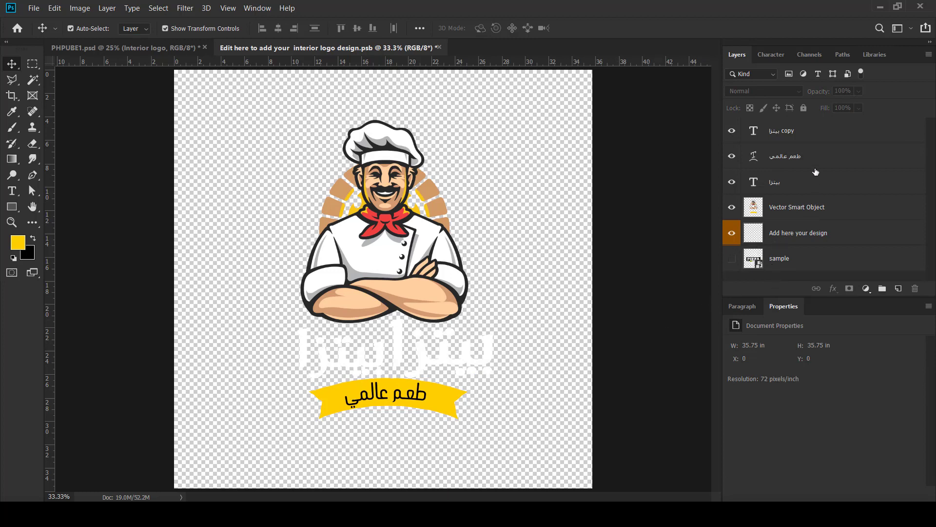
Enlarge the original, larger بيتزا text to about 103.77%.
{"action": "left_click", "coordinate": [803, 187]}
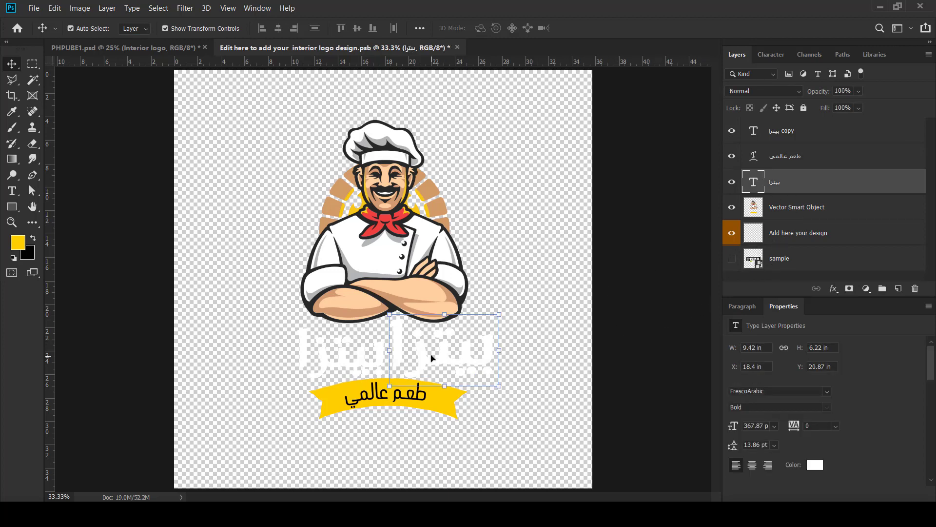
{"action": "left_click_drag", "start_coordinate": [389, 315], "coordinate": [385, 311]}
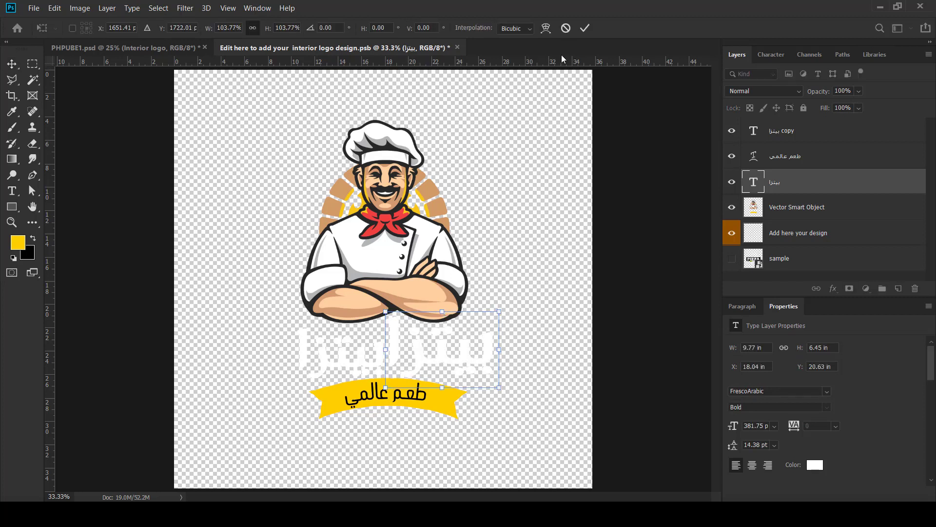
{"action": "left_click", "coordinate": [585, 30]}
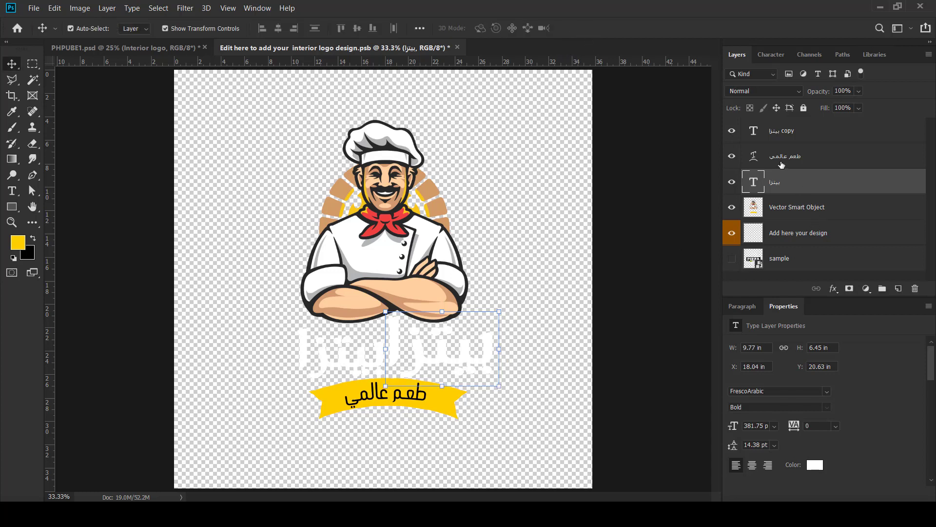
Scale the بيتزا copy text to about 99.41% and shift it slightly left to about X 10.11 in, Y 21.76 in.
{"action": "left_click", "coordinate": [775, 142]}
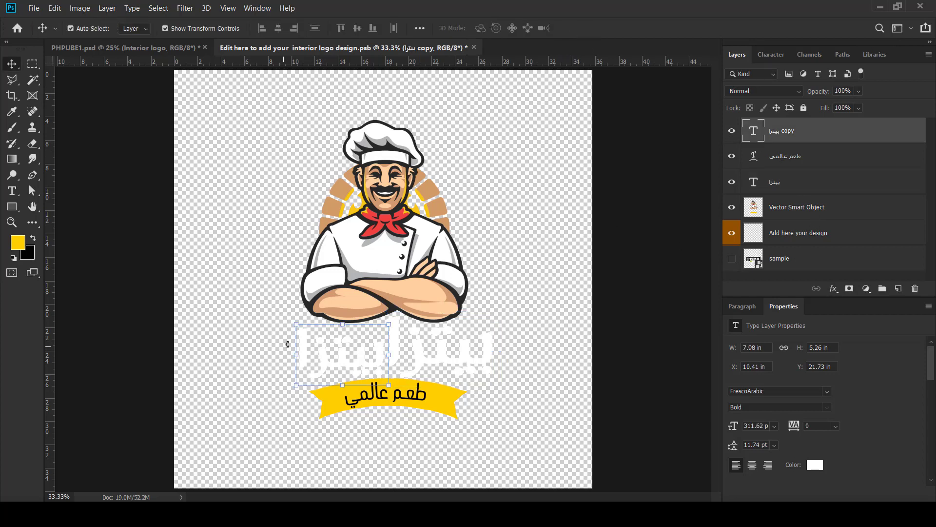
{"action": "left_click_drag", "start_coordinate": [293, 324], "coordinate": [317, 353]}
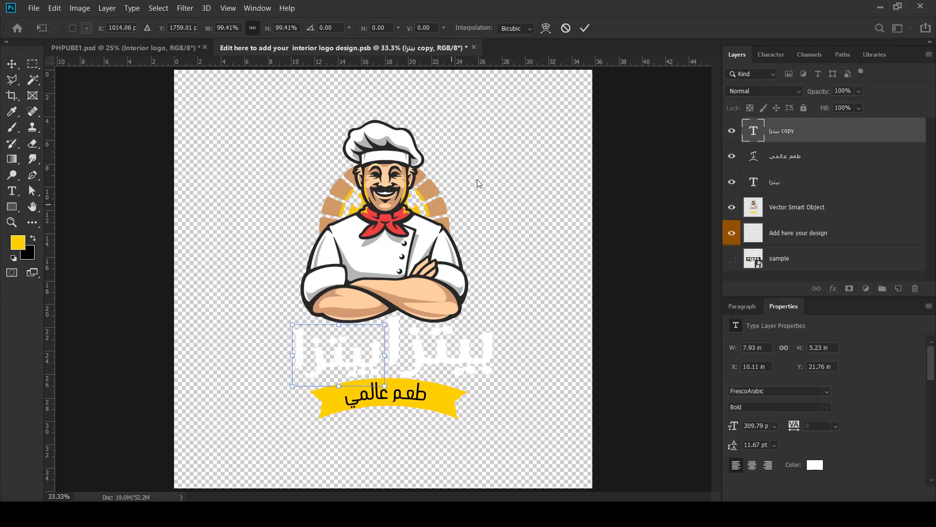
{"action": "left_click", "coordinate": [585, 28]}
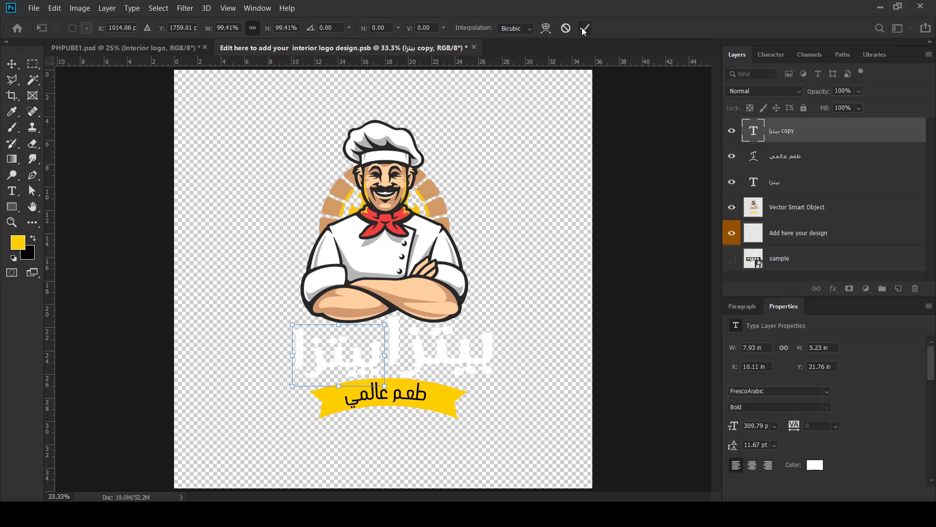
Close the interior logo document with its changes saved, and deselect the logo in the pizza box mockup.
{"action": "left_click", "coordinate": [474, 48]}
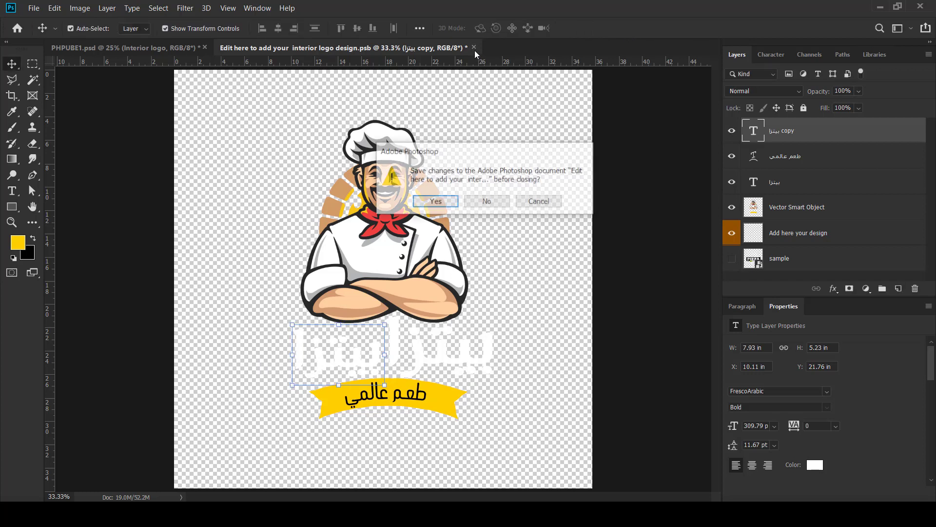
{"action": "left_click", "coordinate": [445, 201]}
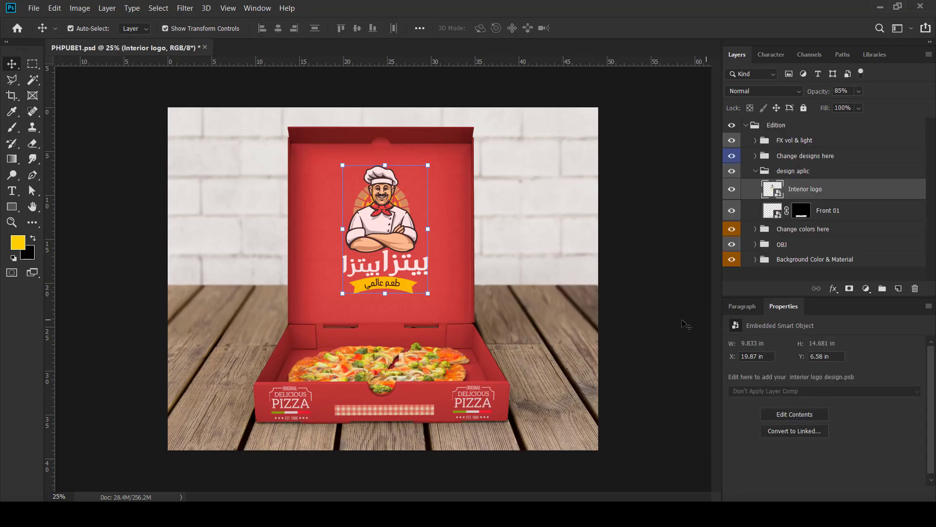
{"action": "left_click", "coordinate": [688, 385]}
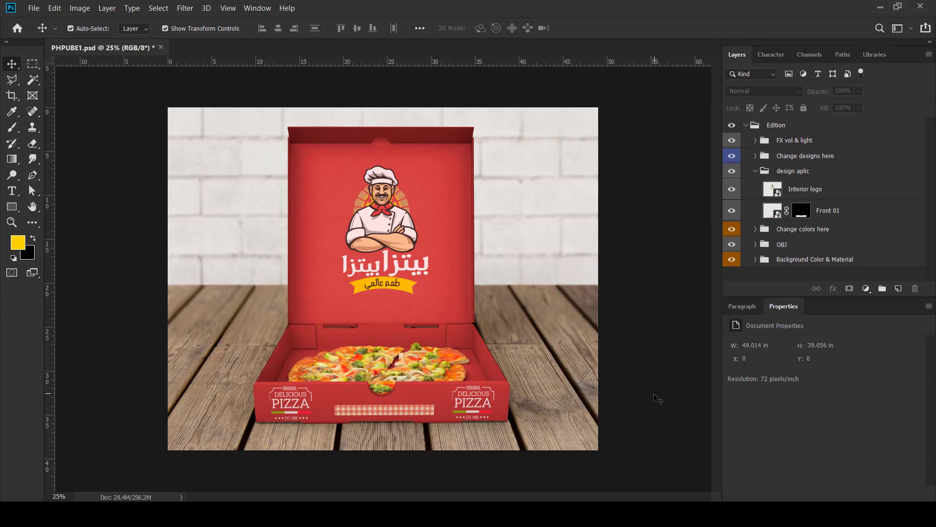
Reopen the Interior logo smart object and delete its "Add here your design" and "sample" layers.
{"action": "double_click", "coordinate": [770, 190]}
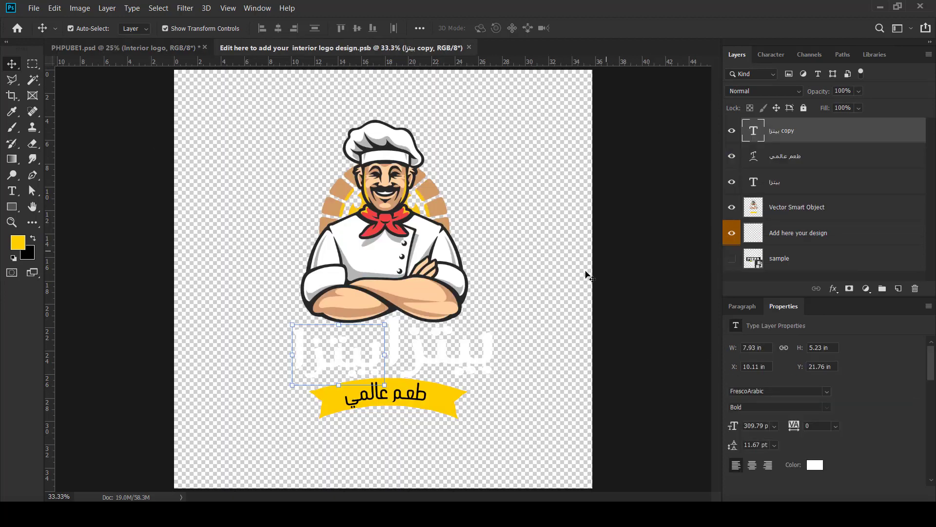
{"action": "left_click", "coordinate": [777, 226]}
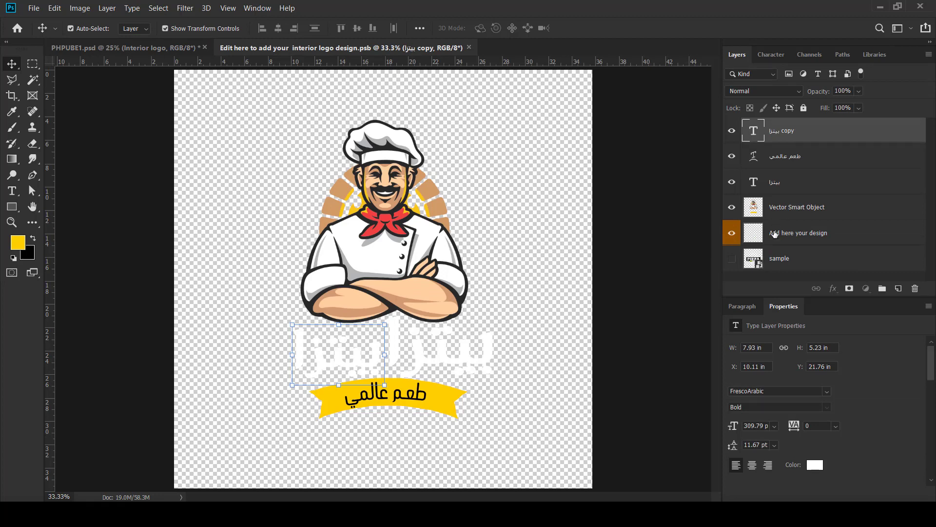
{"action": "left_click", "coordinate": [915, 289]}
{"action": "left_click", "coordinate": [915, 288]}
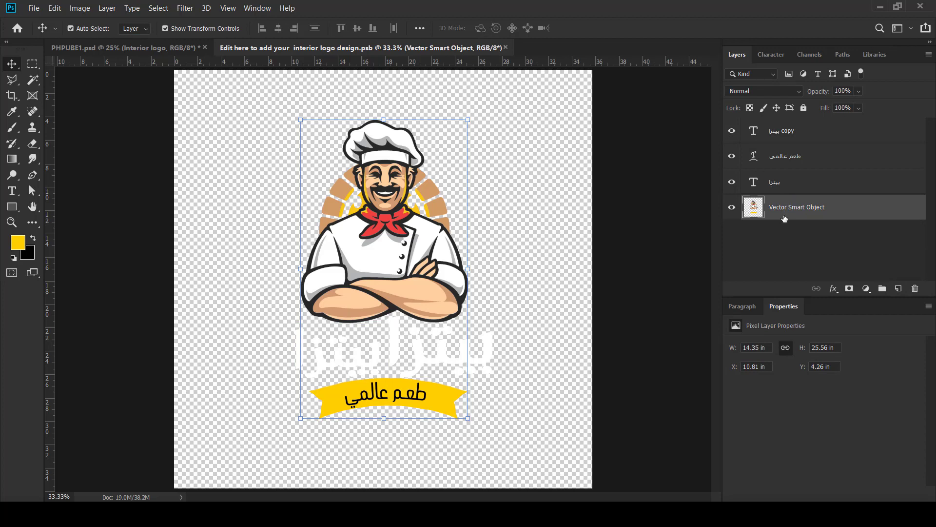
Copy the chef artwork and its three text layers together, and close the interior logo document with its changes saved.
{"action": "left_click", "coordinate": [790, 132], "text": "shift"}
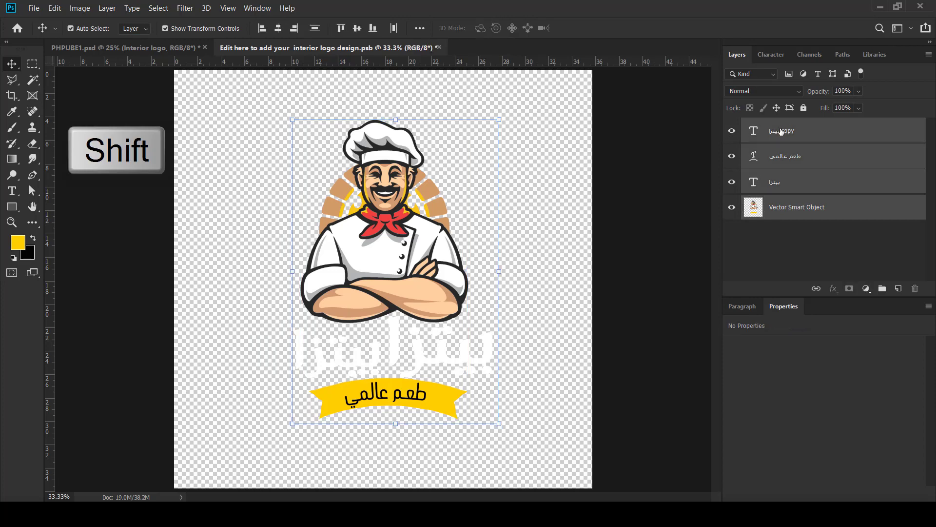
{"action": "left_click", "coordinate": [55, 9]}
{"action": "left_click", "coordinate": [68, 88]}
{"action": "left_click", "coordinate": [439, 49]}
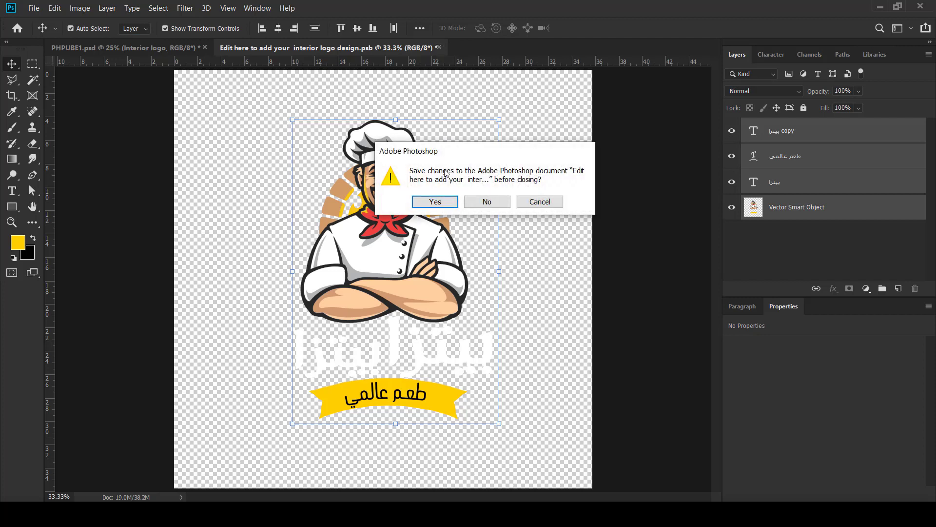
{"action": "left_click", "coordinate": [433, 200]}
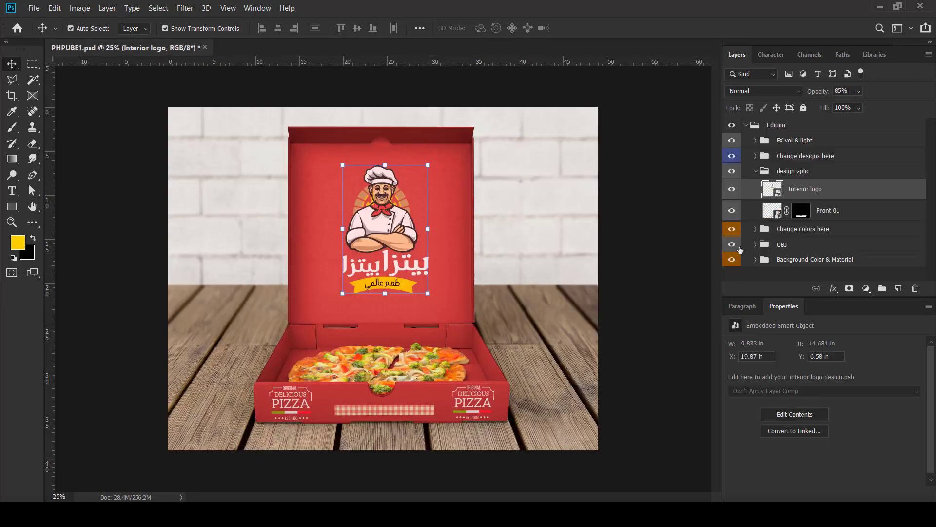
Open the Front 01 smart object's contents and delete its sample layer.
{"action": "double_click", "coordinate": [767, 211]}
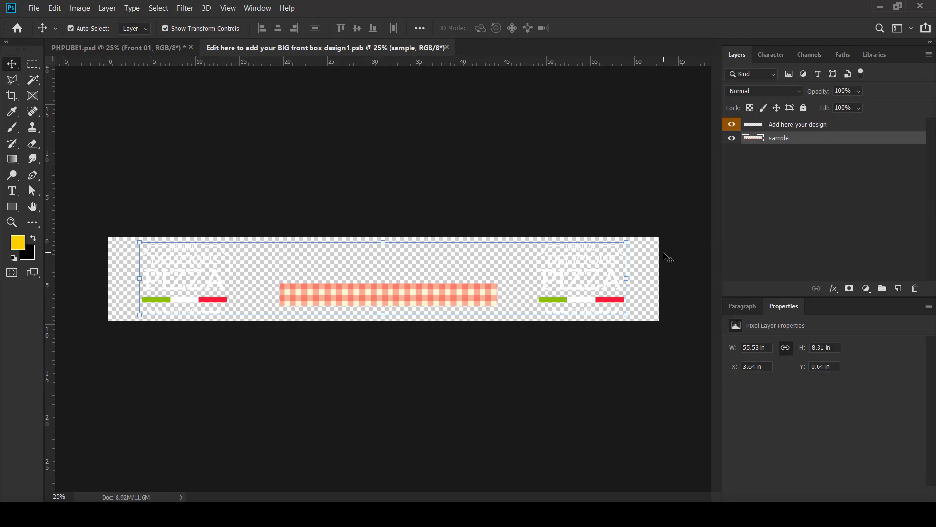
{"action": "left_click", "coordinate": [916, 289]}
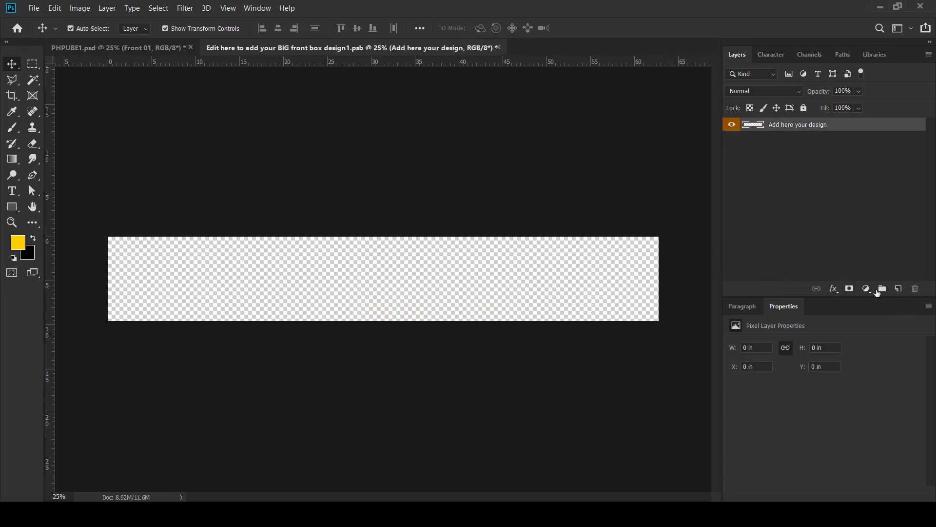
{"action": "left_click", "coordinate": [54, 9]}
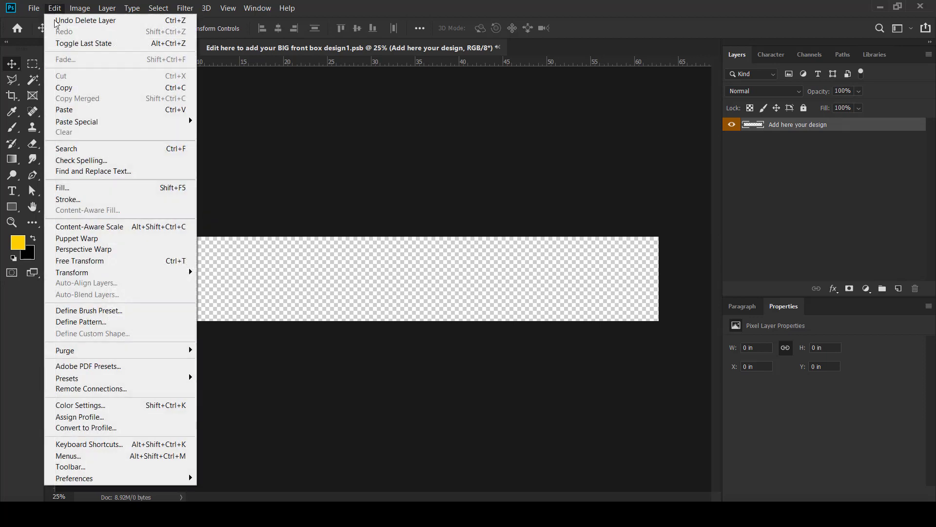
{"action": "left_click", "coordinate": [71, 110]}
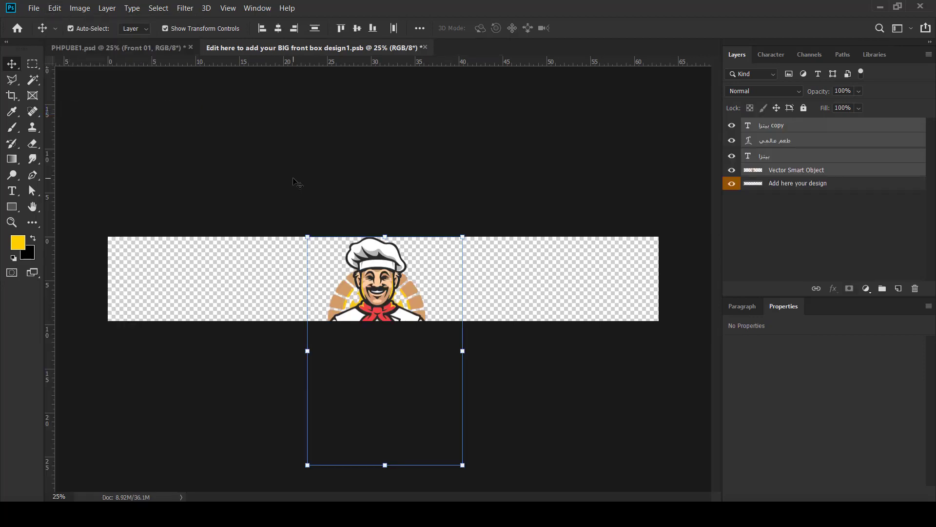
{"action": "key", "text": "ctrl+z"}
Paste the copied logo layers into the front box design, scale them to about 34.63% and place them at the strip's right end.
{"action": "left_click", "coordinate": [55, 10]}
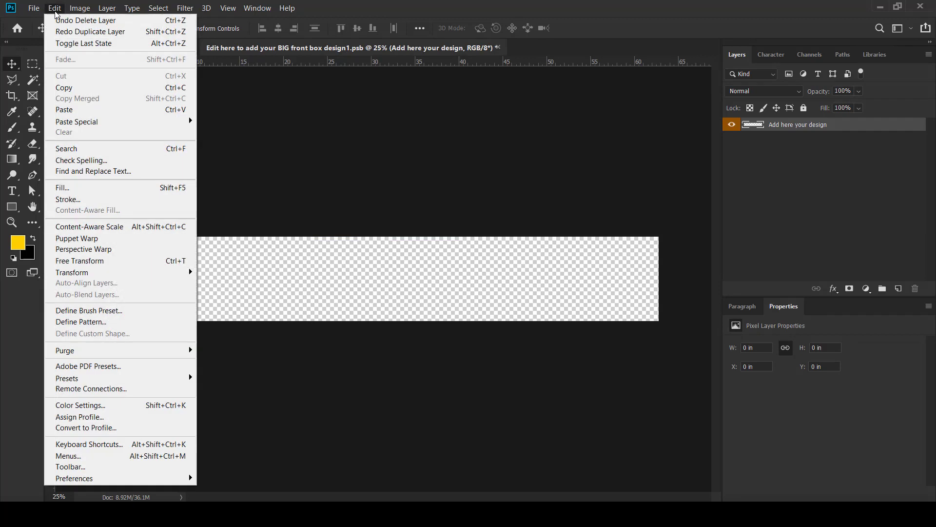
{"action": "left_click", "coordinate": [71, 109]}
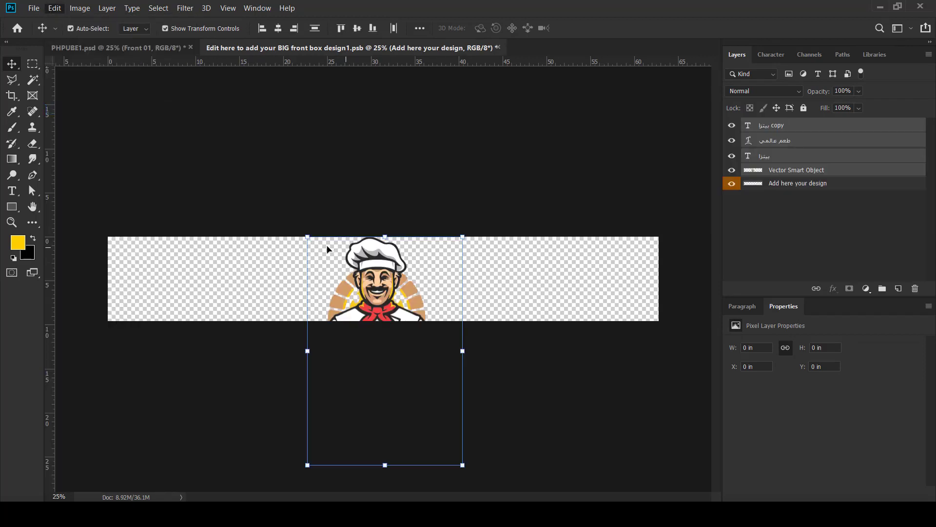
{"action": "left_click_drag", "start_coordinate": [307, 238], "coordinate": [609, 299]}
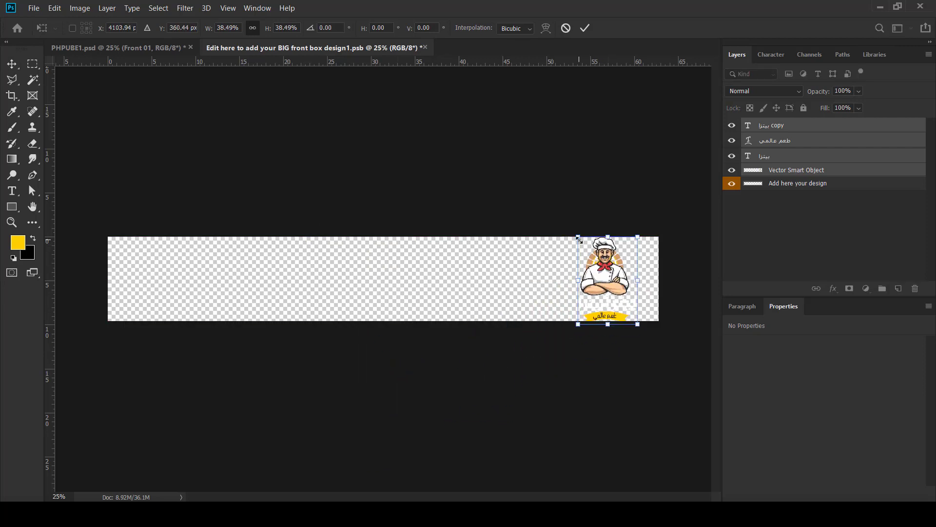
{"action": "left_click_drag", "start_coordinate": [581, 243], "coordinate": [586, 249]}
{"action": "left_click_drag", "start_coordinate": [607, 282], "coordinate": [605, 276]}
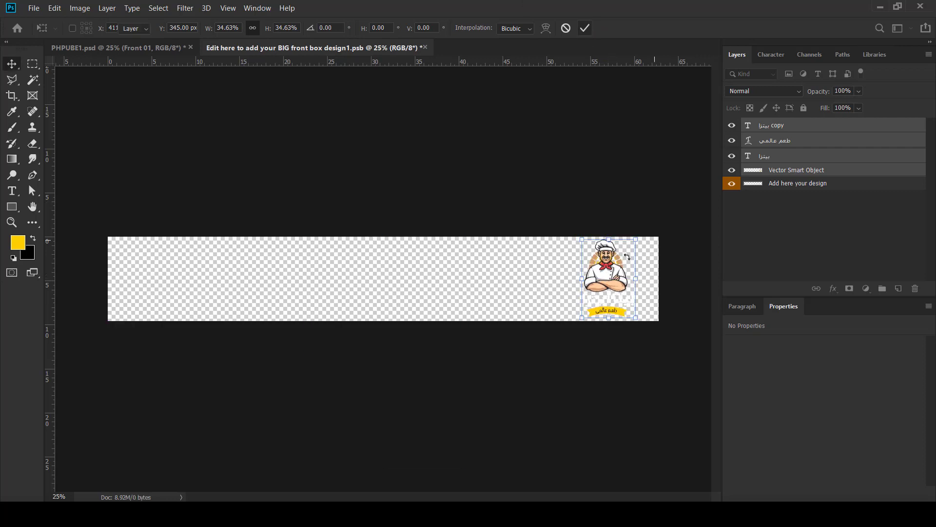
{"action": "left_click", "coordinate": [584, 28]}
Duplicate the chef logo about 52.06 in to the left, onto the strip's opposite end, and deselect it.
{"action": "left_click_drag", "start_coordinate": [609, 267], "coordinate": [153, 265]}
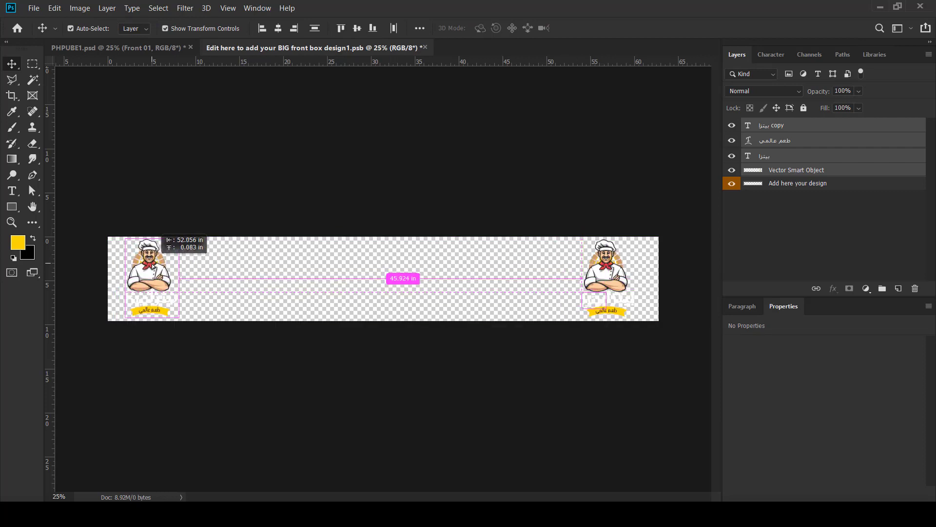
{"action": "left_click_drag", "start_coordinate": [152, 265], "coordinate": [152, 264]}
{"action": "left_click", "coordinate": [407, 347]}
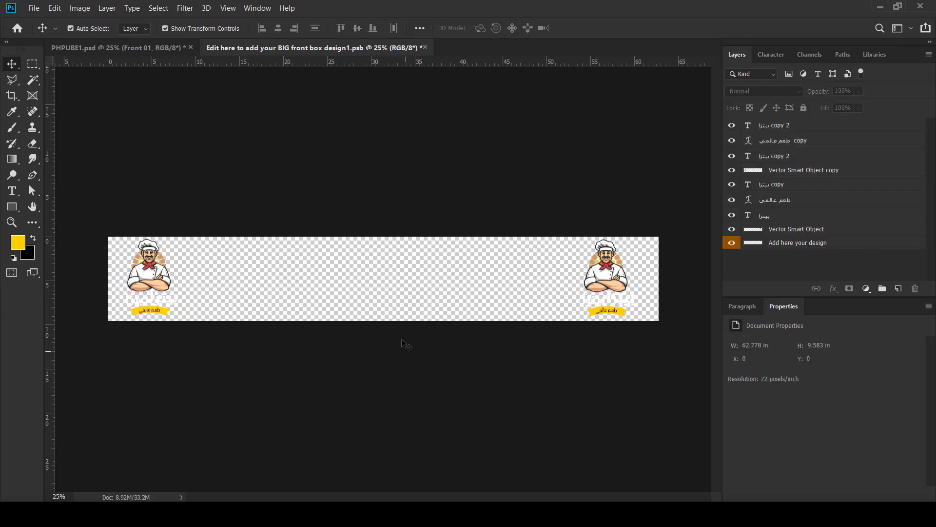
Draw a text box about 39.28 × 9.29 in between the two logos and write the restaurant's street address in Arabic.
{"action": "left_click", "coordinate": [12, 191]}
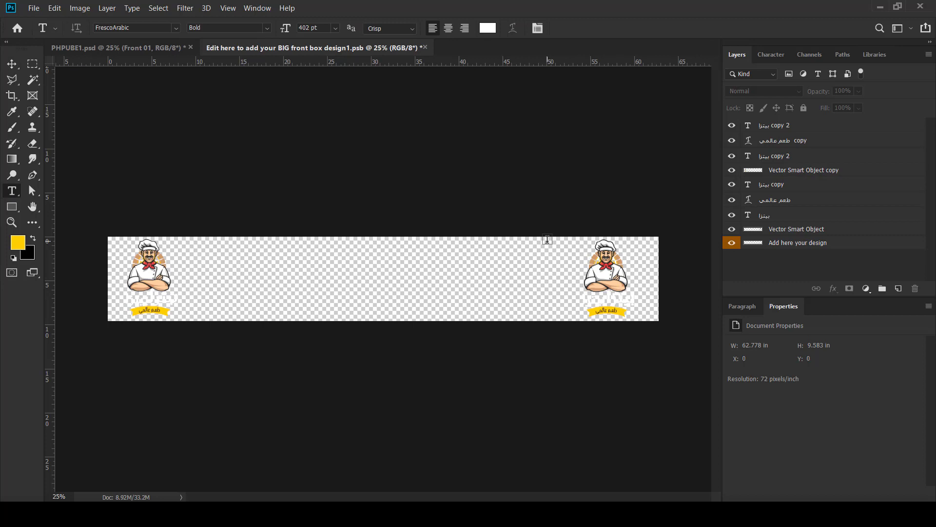
{"action": "left_click_drag", "start_coordinate": [546, 240], "coordinate": [201, 318]}
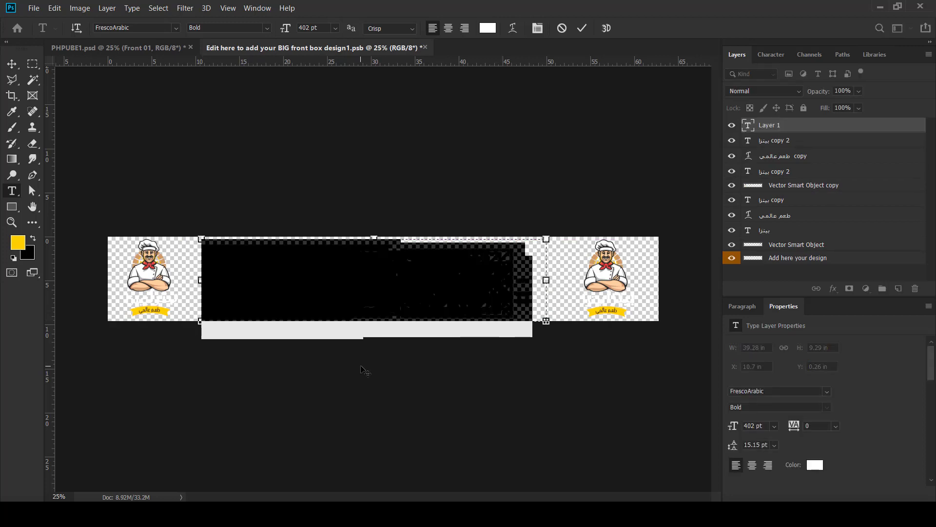
{"action": "type", "text": "بيتزا"}
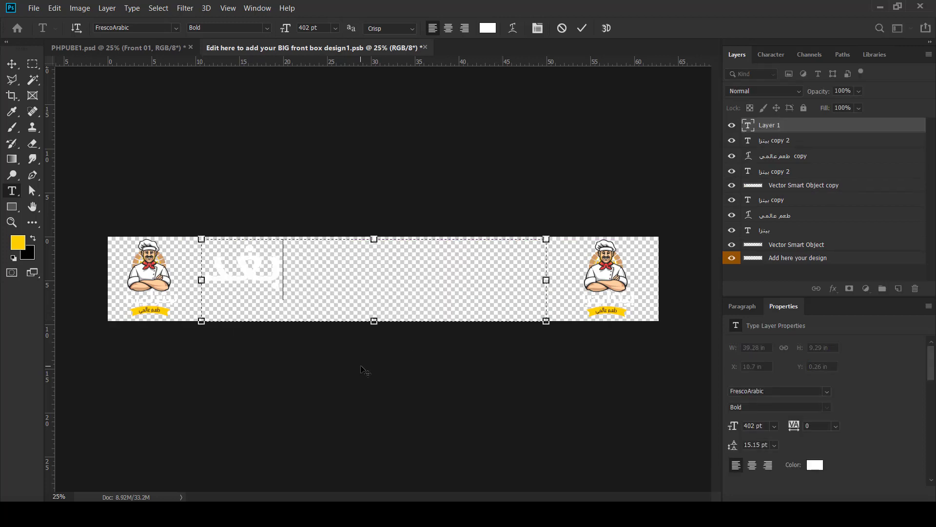
{"action": "type", "text": "اد -"}
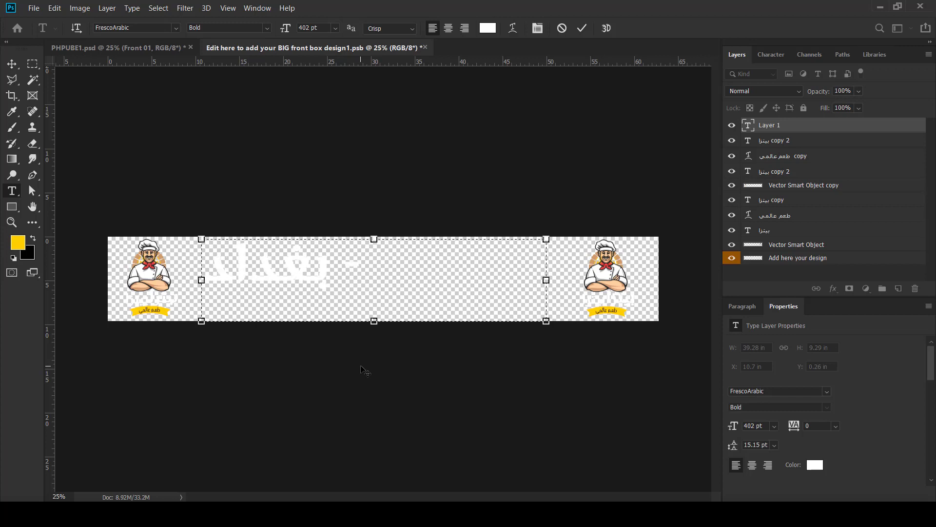
{"action": "type", "text": "شارع 1"}
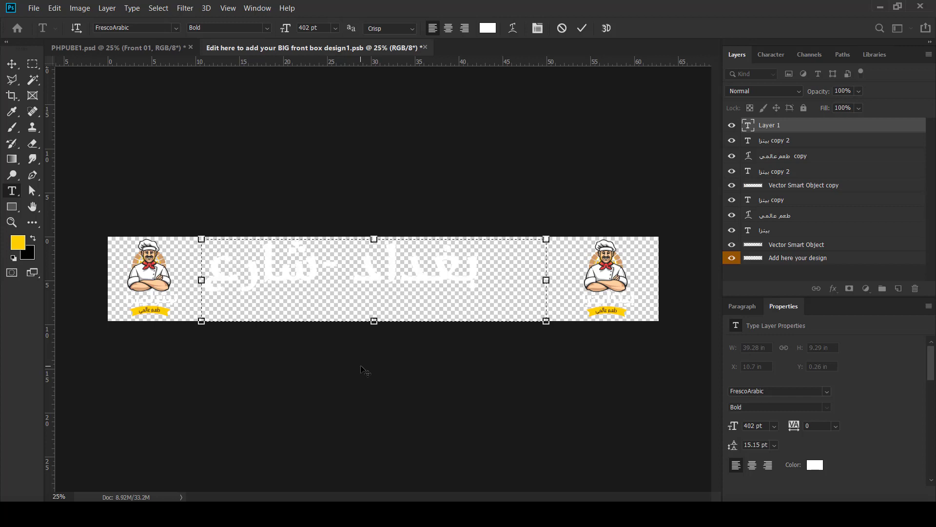
{"action": "key", "text": "BackSpace"}
{"action": "key", "text": "BackSpace"}
{"action": "key", "text": "BackSpace"}
{"action": "key", "text": "BackSpace"}
{"action": "key", "text": "BackSpace"}
{"action": "key", "text": "BackSpace"}
{"action": "type", "text": "قطاع"}
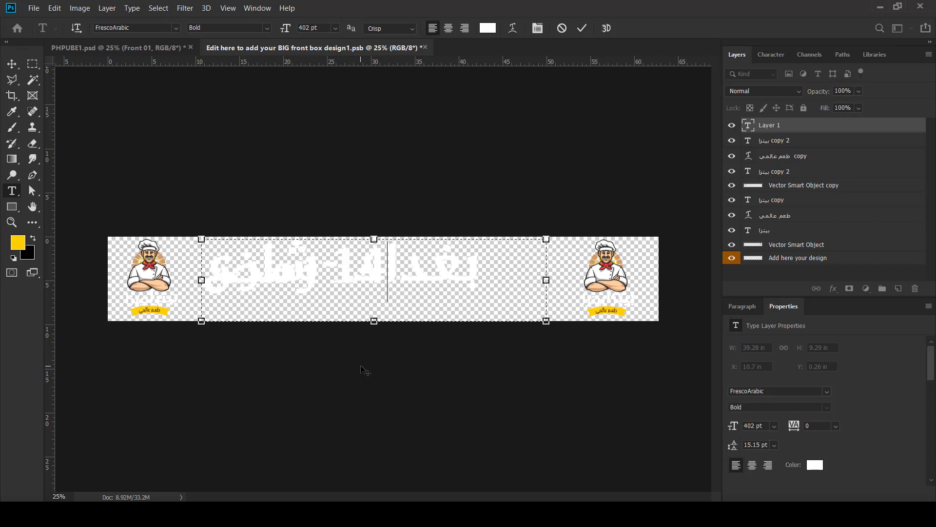
{"action": "key", "text": "BackSpace"}
{"action": "key", "text": "BackSpace"}
{"action": "key", "text": "BackSpace"}
{"action": "key", "text": "BackSpace"}
{"action": "key", "text": "BackSpace"}
{"action": "key", "text": "BackSpace"}
{"action": "type", "text": "المنصور"}
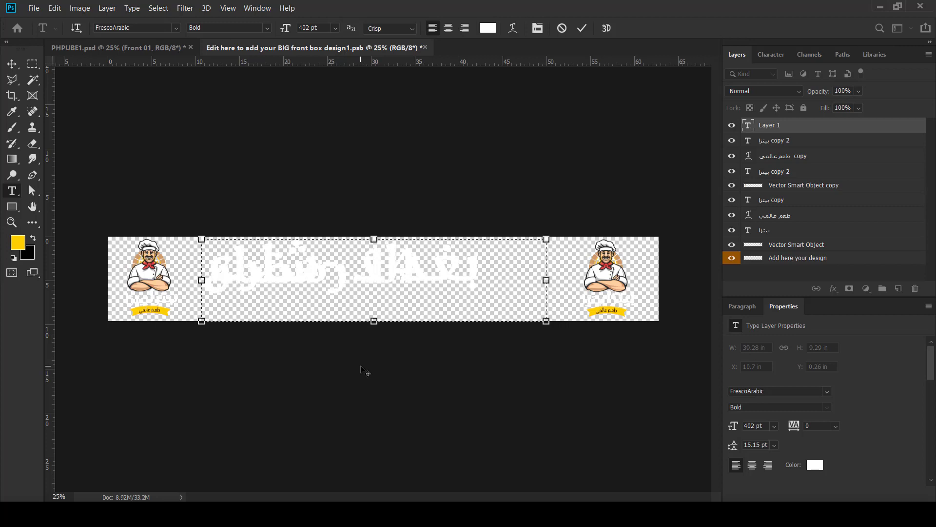
Change the font of the whole address text to Al-Jazeera-Arabic.
{"action": "key", "text": "ctrl+a"}
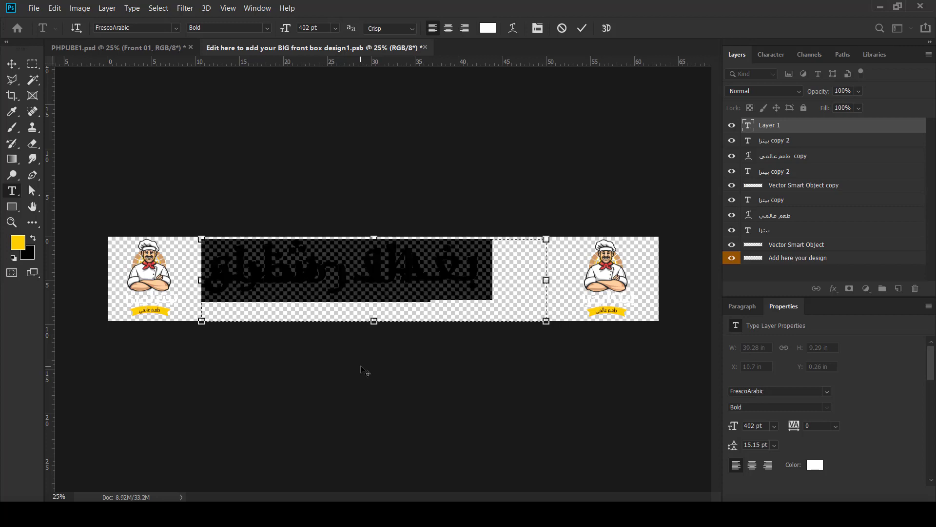
{"action": "left_click", "coordinate": [175, 29]}
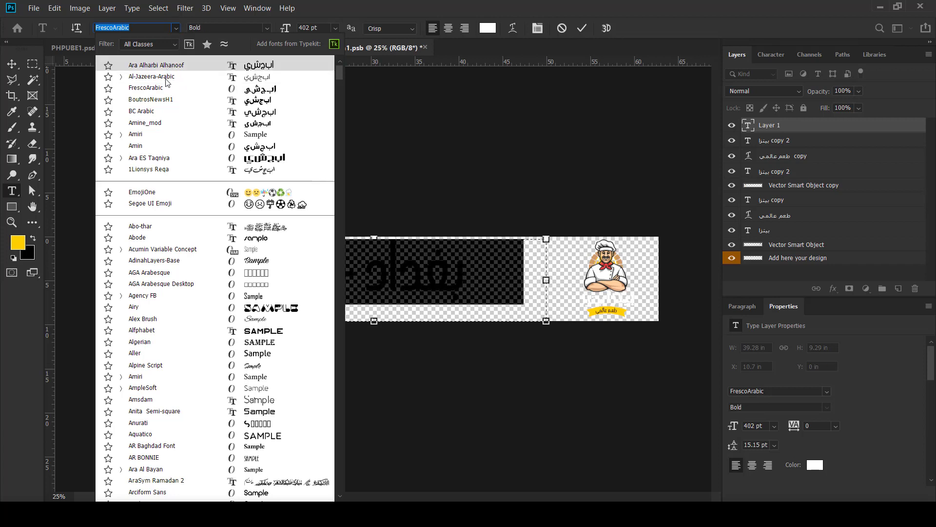
{"action": "left_click", "coordinate": [165, 78]}
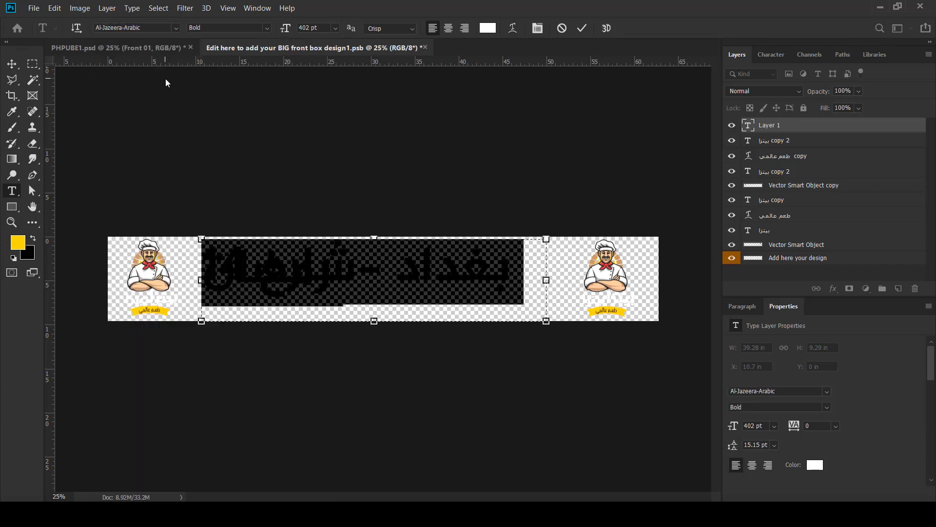
Right-align the address text and reduce its size to 275 pt so that it fits on one line.
{"action": "left_click_drag", "start_coordinate": [285, 29], "coordinate": [252, 37]}
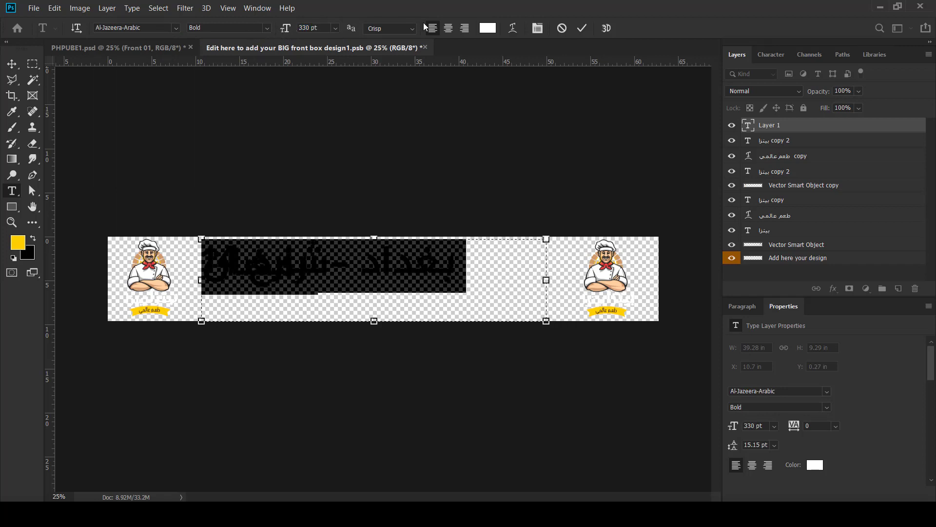
{"action": "left_click", "coordinate": [465, 28]}
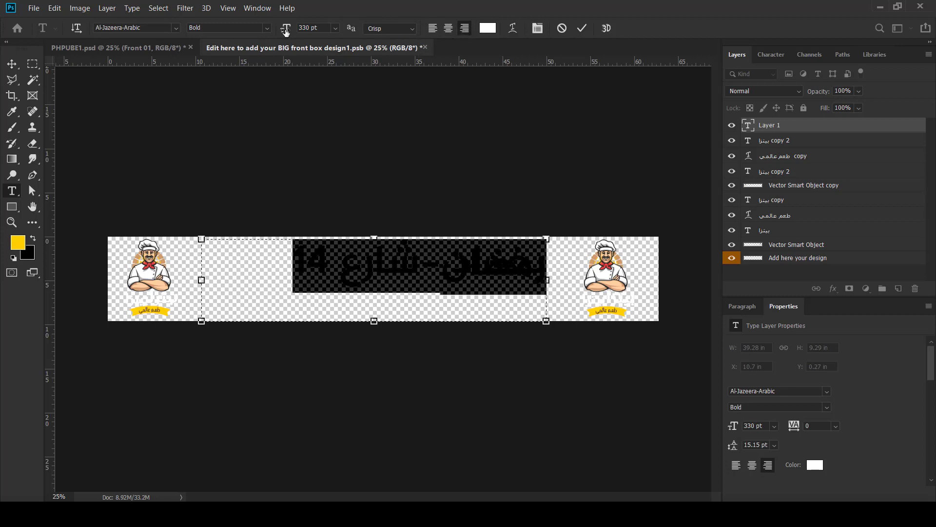
{"action": "left_click_drag", "start_coordinate": [285, 32], "coordinate": [273, 37]}
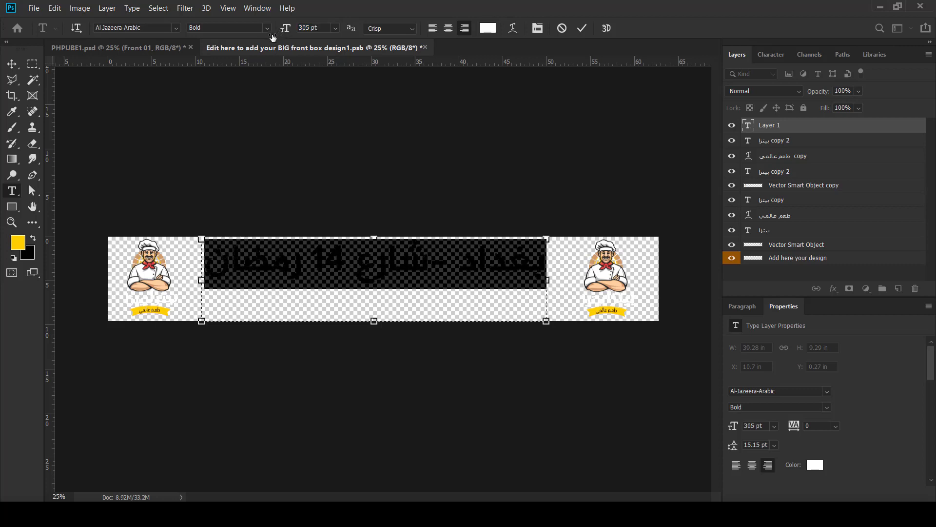
{"action": "left_click_drag", "start_coordinate": [288, 32], "coordinate": [283, 31]}
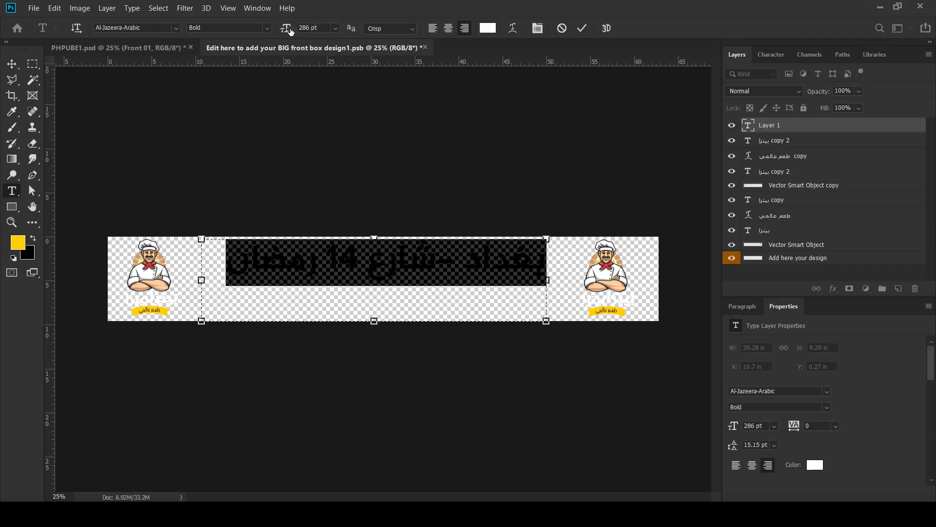
{"action": "left_click_drag", "start_coordinate": [291, 32], "coordinate": [284, 31]}
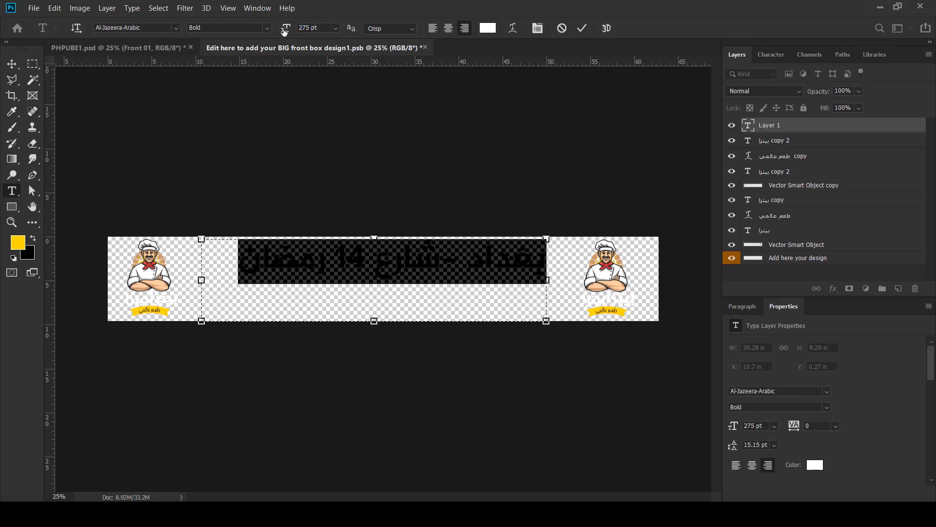
{"action": "left_click", "coordinate": [582, 30]}
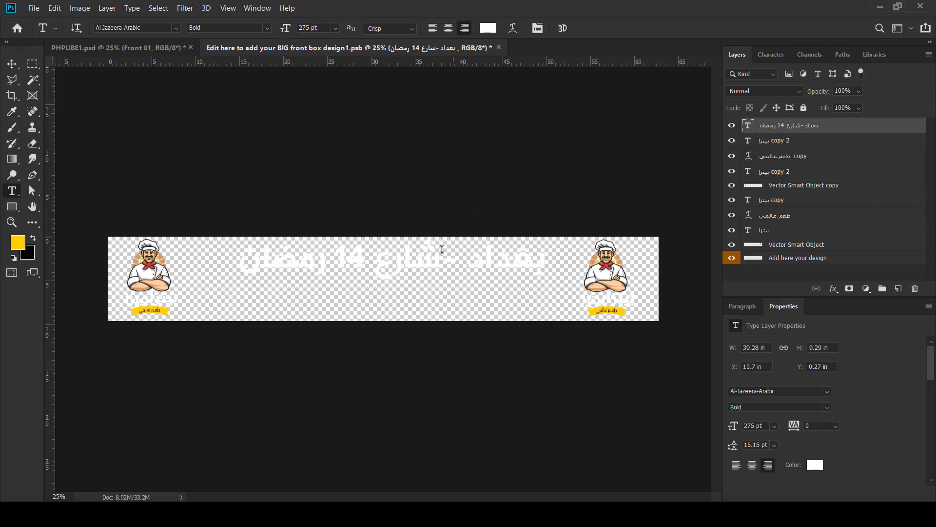
Add a second line with the restaurant's phone numbers below the Arabic address in the same text box.
{"action": "left_click", "coordinate": [443, 249]}
{"action": "left_click", "coordinate": [239, 259]}
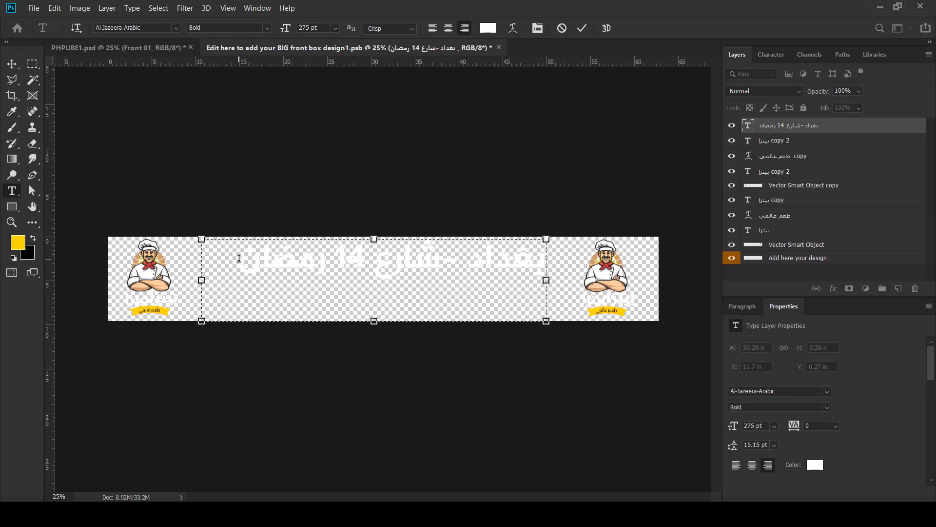
{"action": "key", "text": "ctrl+v"}
Set the leading of the whole address and phone text to 312.15 pt so the two lines separate.
{"action": "key", "text": "ctrl+a"}
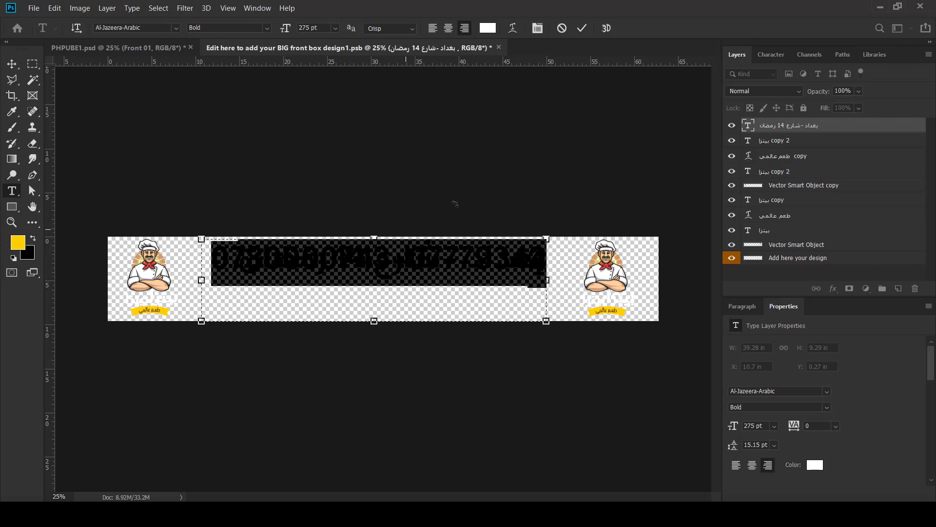
{"action": "left_click", "coordinate": [775, 56]}
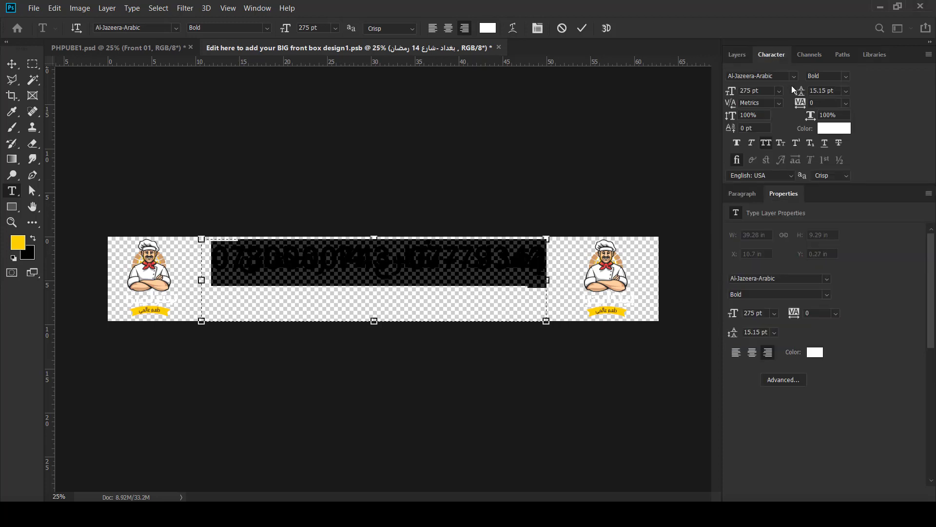
{"action": "left_click_drag", "start_coordinate": [801, 91], "coordinate": [884, 99]}
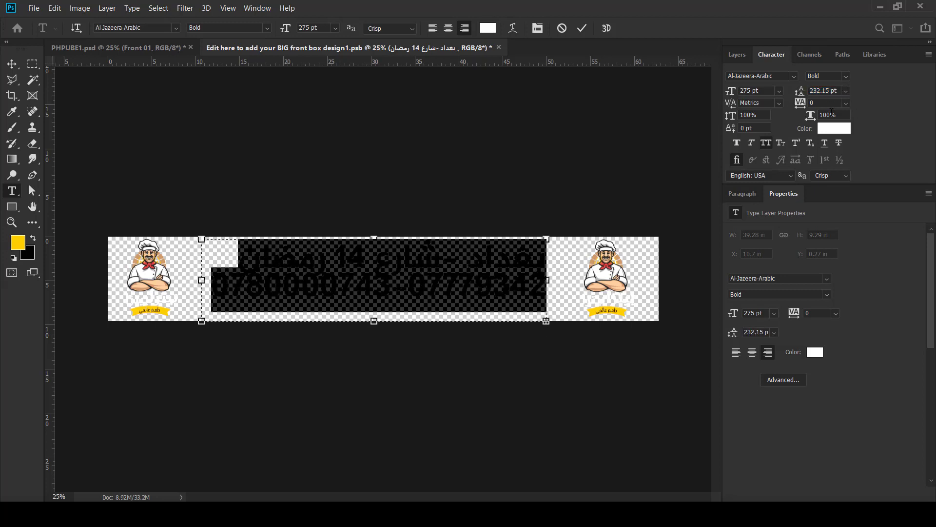
{"action": "left_click_drag", "start_coordinate": [797, 92], "coordinate": [844, 100]}
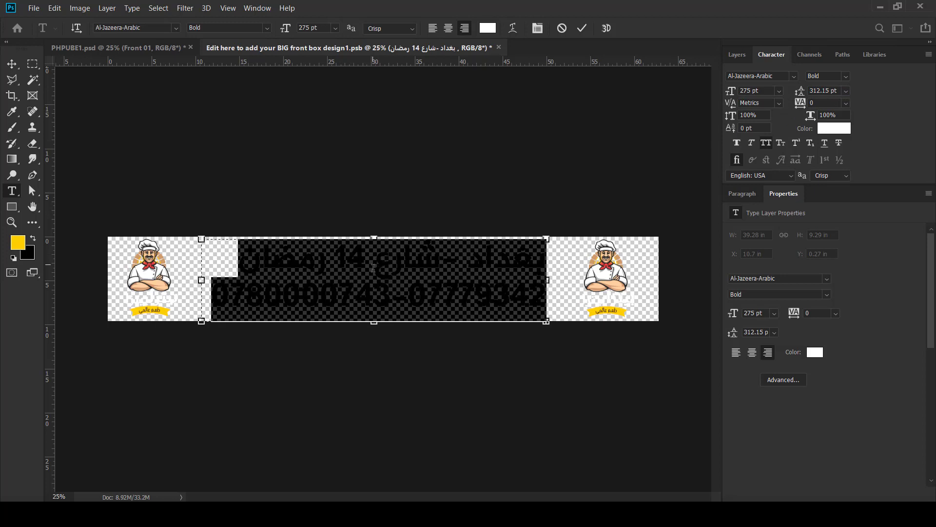
Delete one surplus digit from the first phone number and commit the text edit.
{"action": "left_click", "coordinate": [409, 305]}
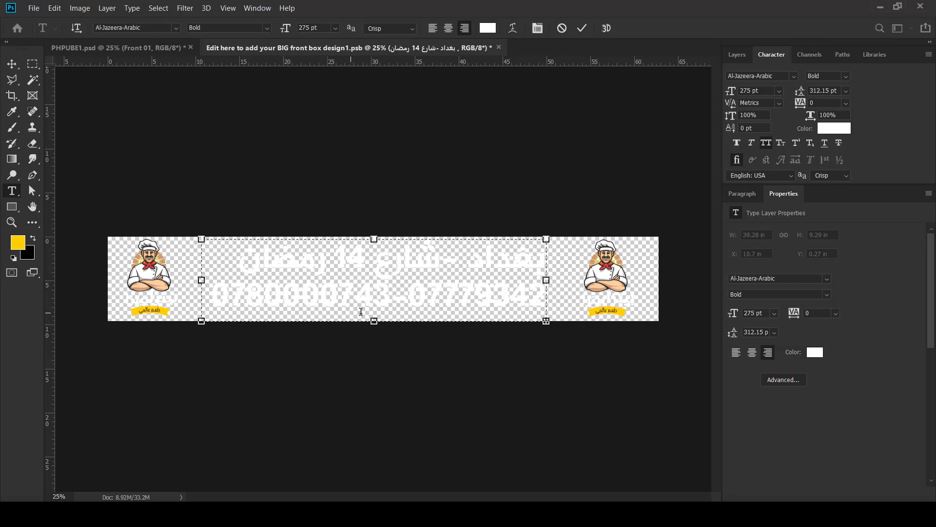
{"action": "left_click_drag", "start_coordinate": [284, 292], "coordinate": [299, 292]}
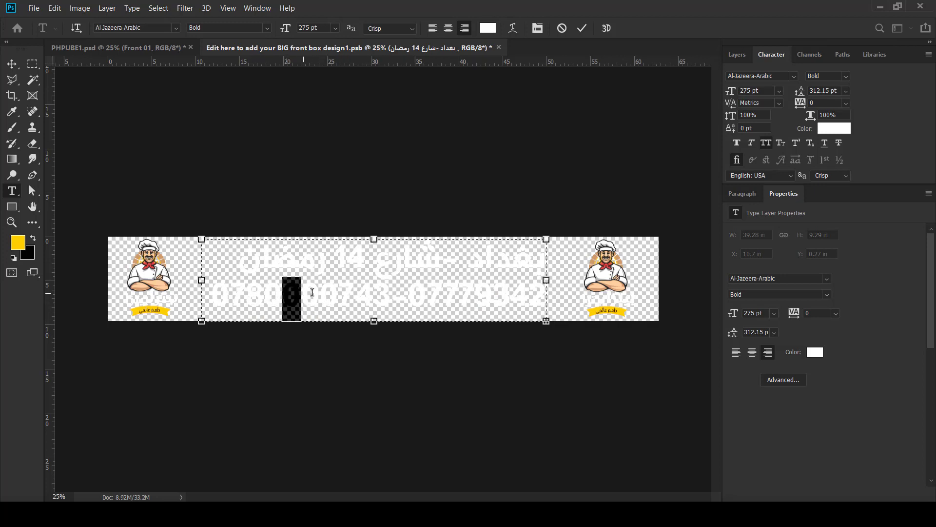
{"action": "key", "text": "BackSpace"}
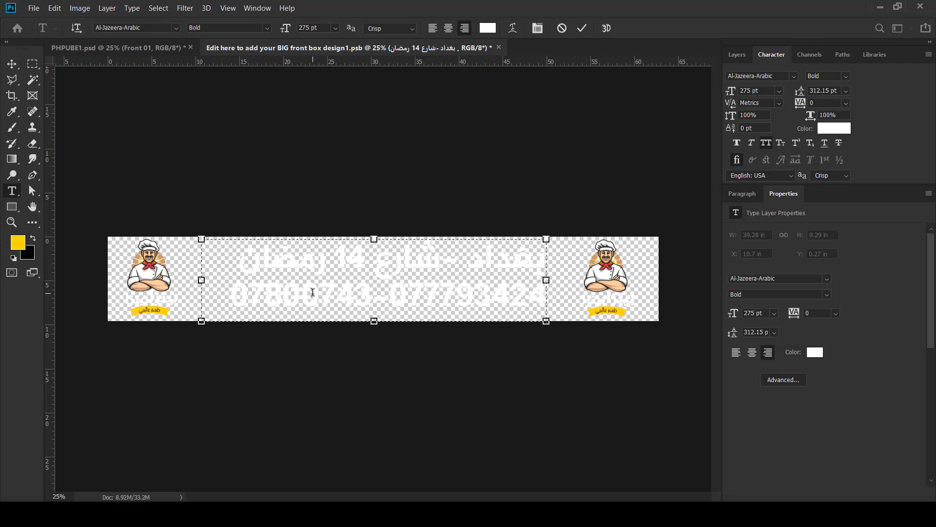
{"action": "key", "text": "Escape"}
Scale the text block down to about 31.81 × 7.53 in, place it between the logos near X 15.12 in, and deselect it.
{"action": "key", "text": "v"}
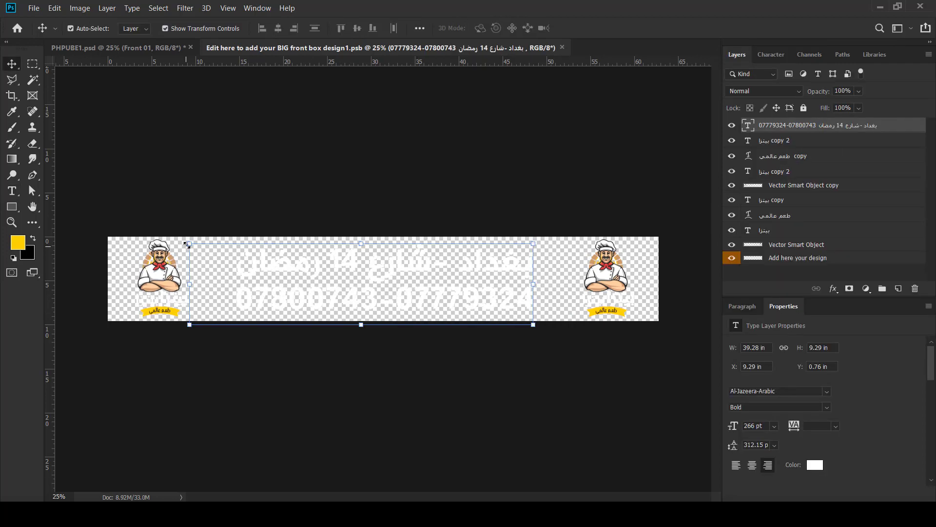
{"action": "key", "text": "ctrl+z"}
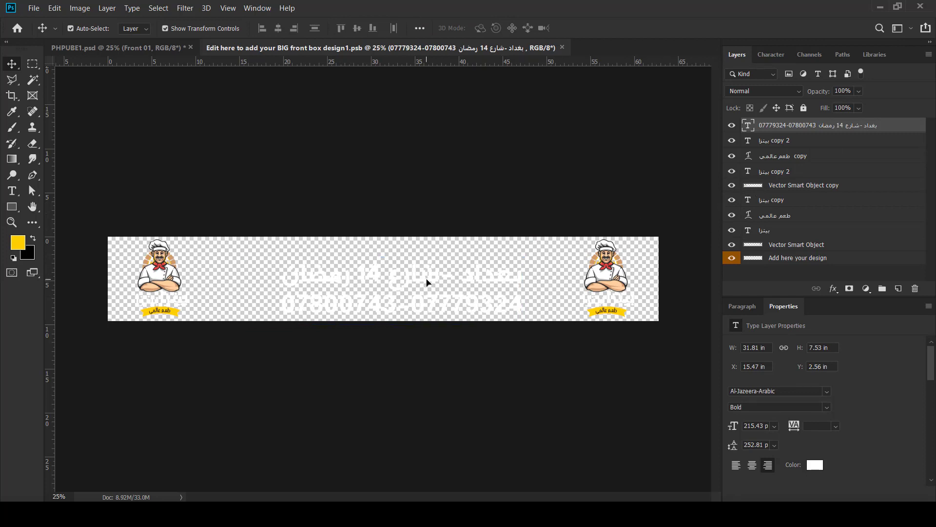
{"action": "left_click_drag", "start_coordinate": [425, 279], "coordinate": [421, 280]}
{"action": "left_click", "coordinate": [491, 229]}
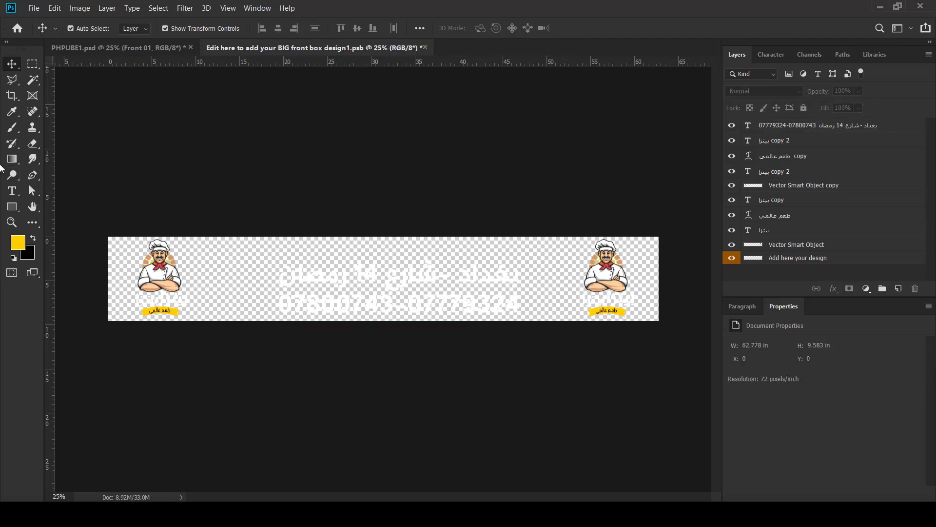
Change the whole phone number line to the Regular weight, leaving the address line Bold.
{"action": "left_click", "coordinate": [12, 191]}
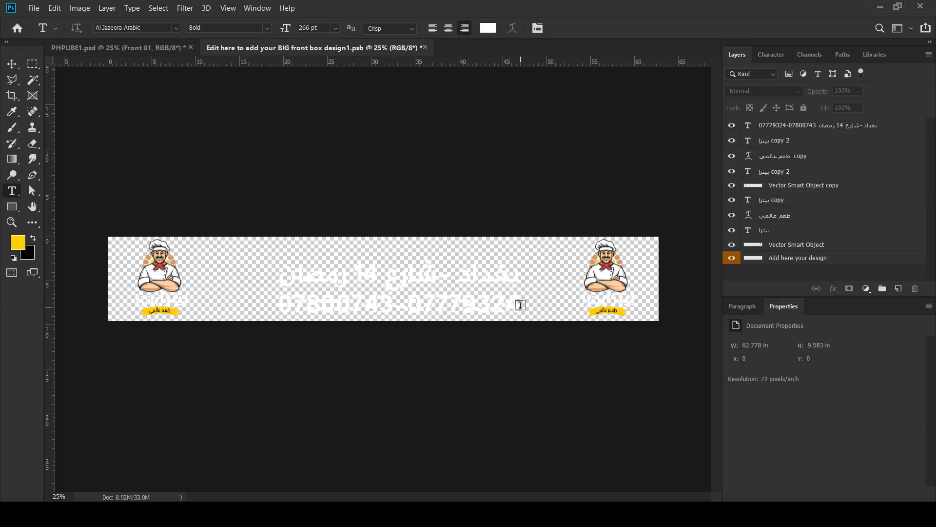
{"action": "left_click", "coordinate": [520, 305]}
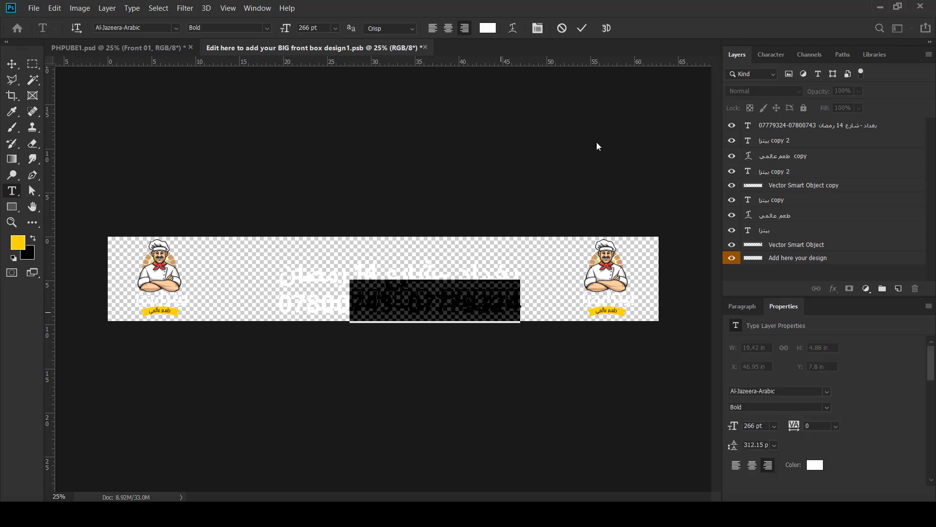
{"action": "left_click", "coordinate": [564, 28]}
{"action": "left_click", "coordinate": [518, 301]}
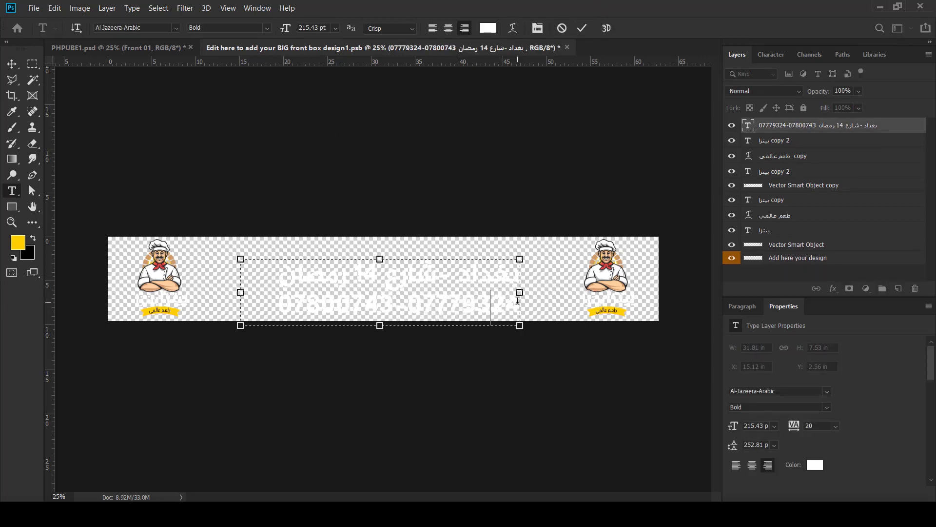
{"action": "left_click_drag", "start_coordinate": [518, 301], "coordinate": [279, 307]}
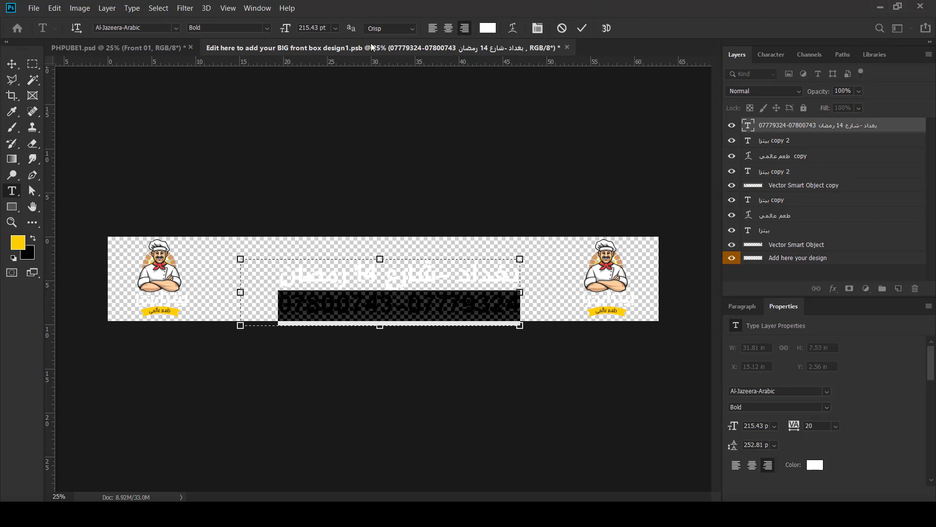
{"action": "left_click", "coordinate": [267, 28]}
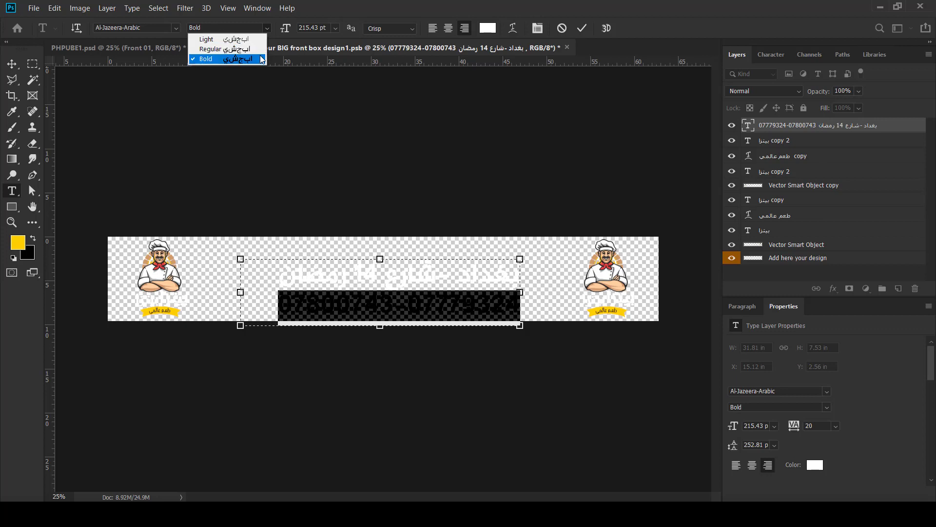
{"action": "left_click", "coordinate": [234, 49]}
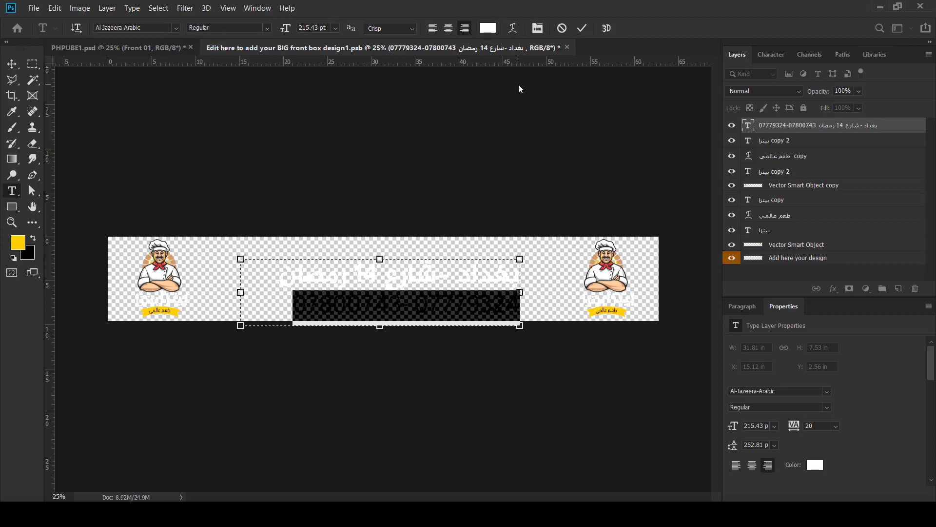
Widen the letter spacing of the phone number line to a tracking of 40.
{"action": "key", "text": "alt+Right"}
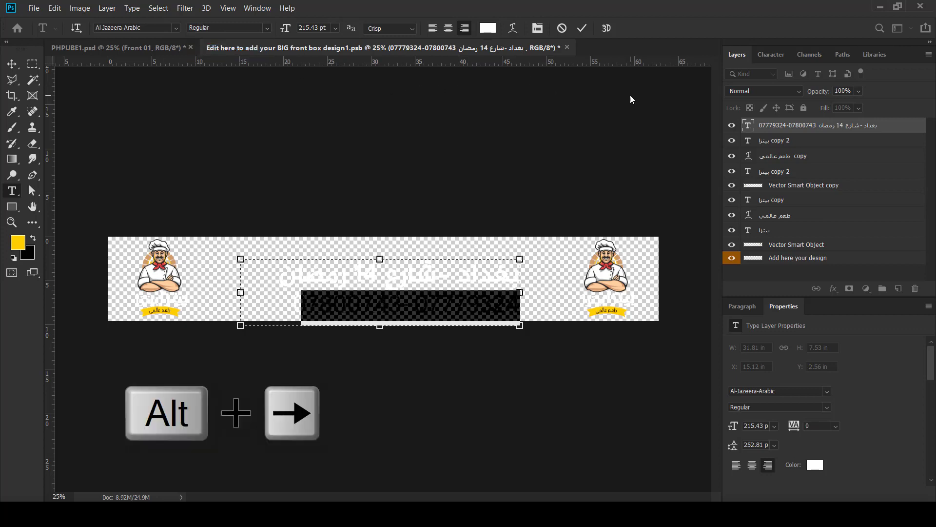
{"action": "key", "text": "alt+Right"}
{"action": "key", "text": "alt+Right"}
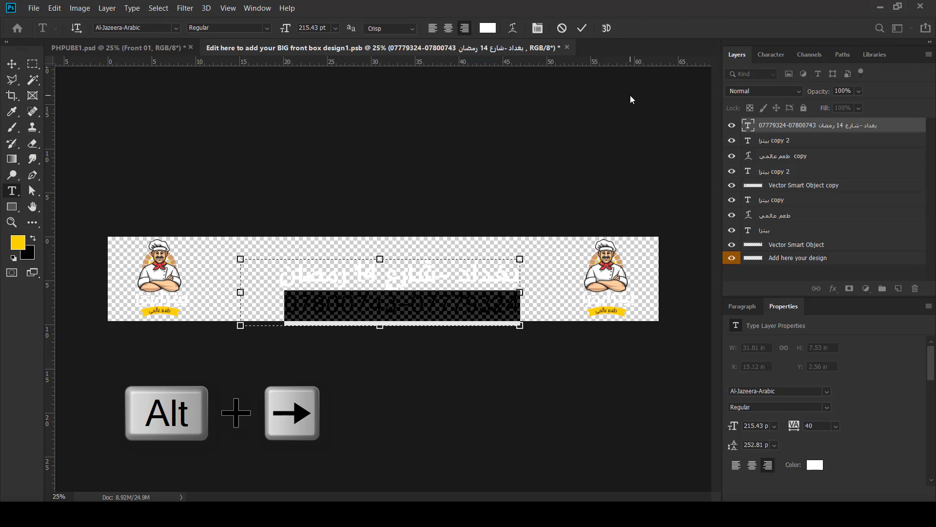
{"action": "key", "text": "alt+Right"}
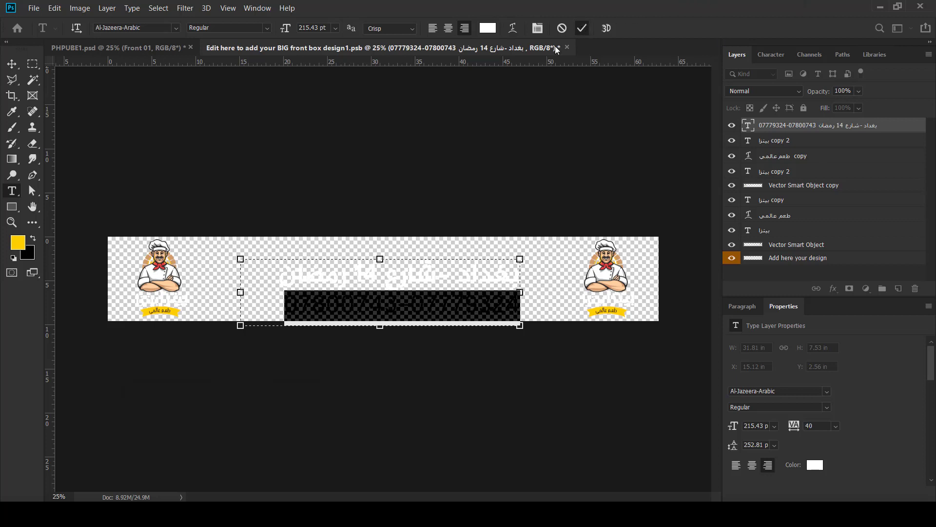
Commit the text edit, then save and close the front design to update the pizza box mockup.
{"action": "left_click", "coordinate": [582, 28]}
{"action": "left_click", "coordinate": [567, 48]}
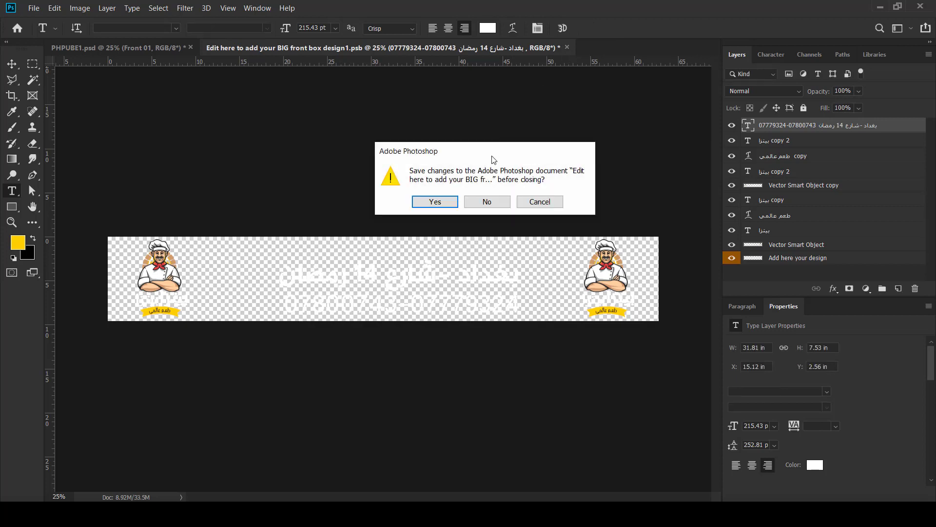
{"action": "left_click", "coordinate": [455, 200]}
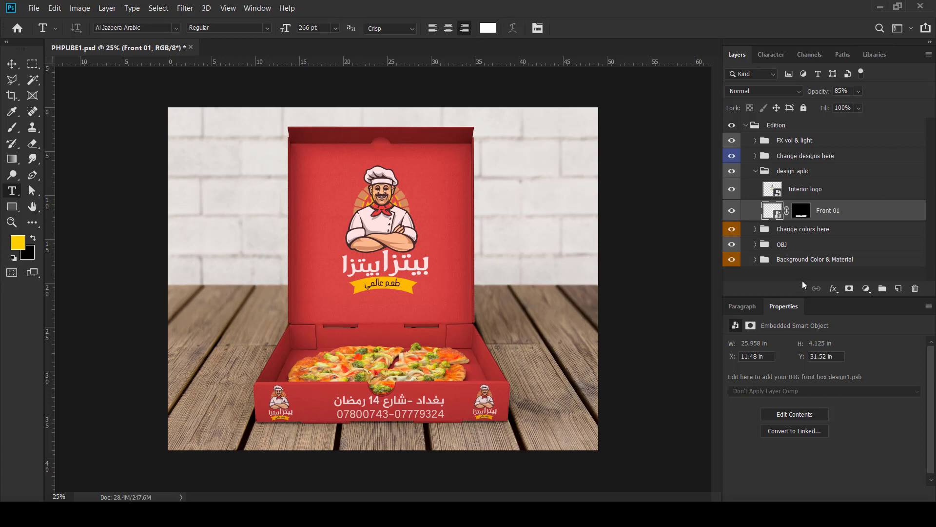
Reopen the Front 01 smart object and scale the address text block down to about 30.07 × 7.11 in.
{"action": "double_click", "coordinate": [772, 211]}
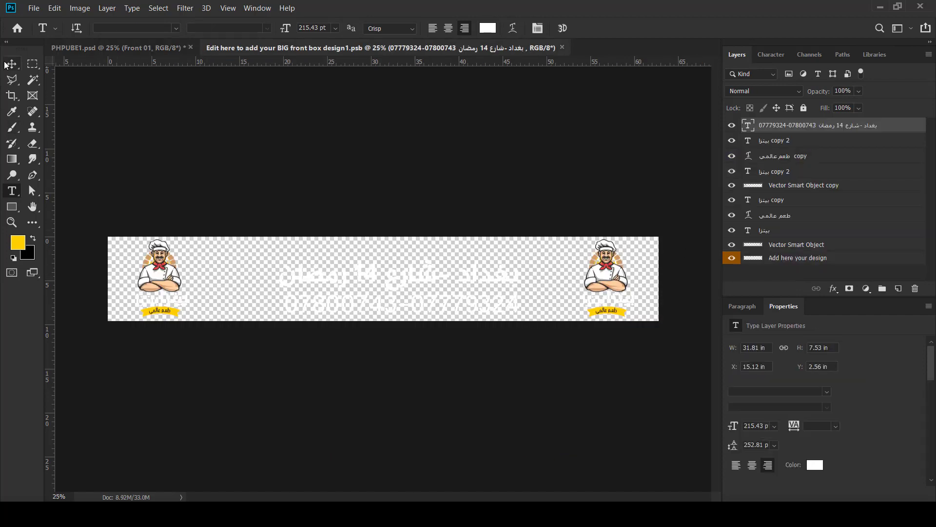
{"action": "left_click", "coordinate": [12, 63]}
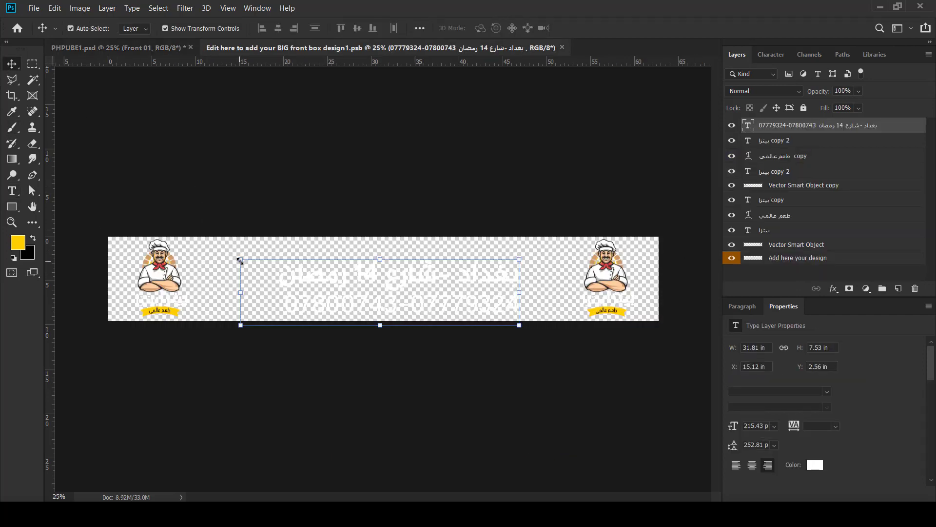
{"action": "left_click_drag", "start_coordinate": [240, 260], "coordinate": [256, 263]}
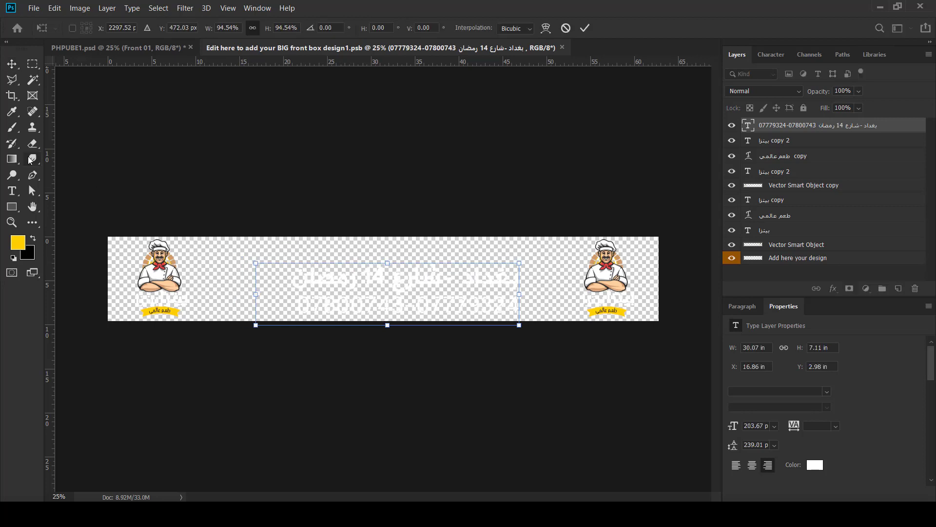
Narrow the text box to about 26.24 in wide and move it to about X 18.25 in, Y 2.88 in, between the logos.
{"action": "left_click", "coordinate": [12, 191]}
{"action": "left_click", "coordinate": [421, 281]}
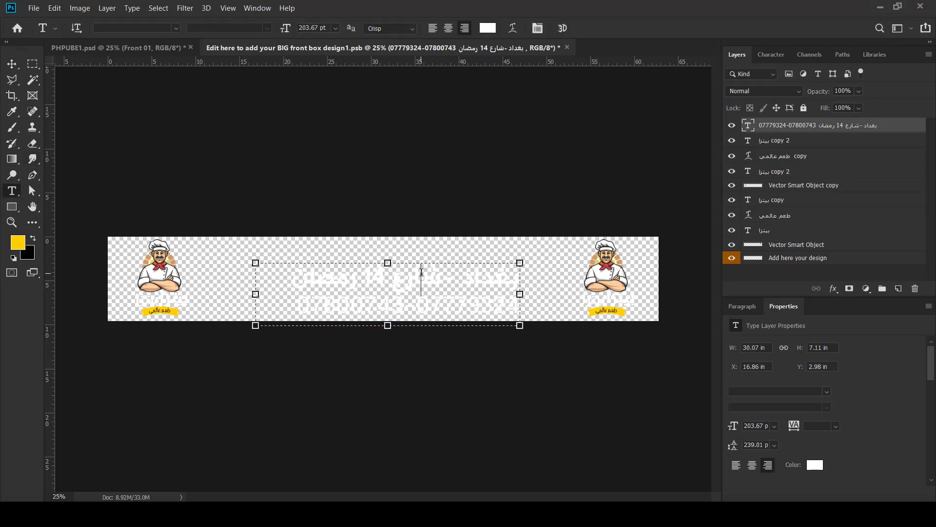
{"action": "key", "text": "ctrl+a"}
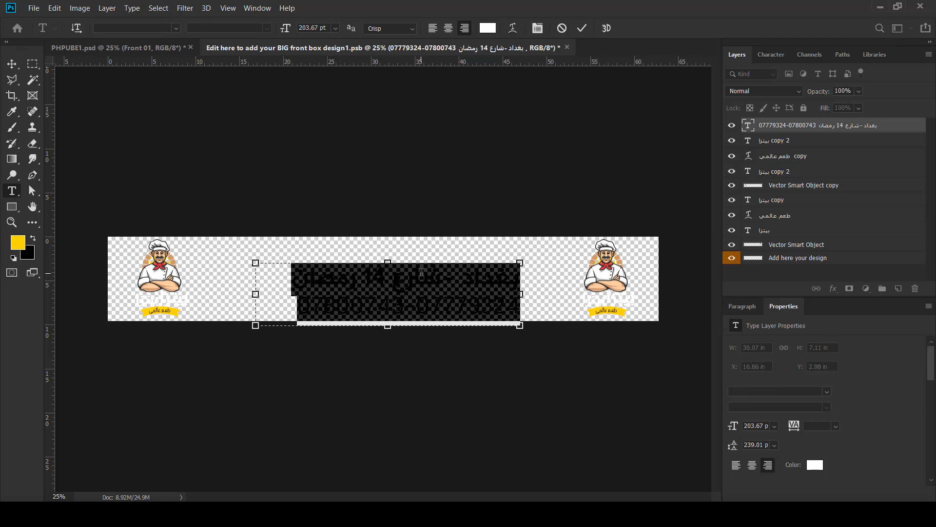
{"action": "left_click", "coordinate": [387, 284]}
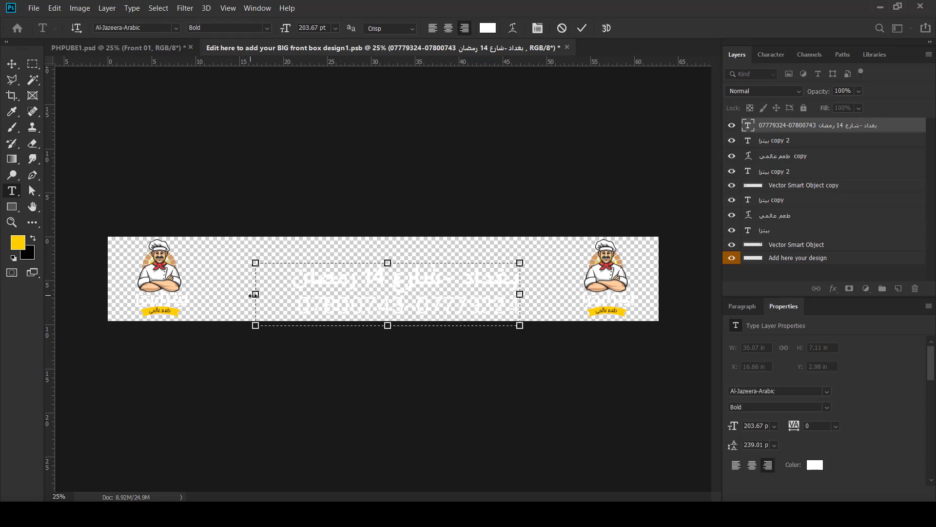
{"action": "left_click_drag", "start_coordinate": [256, 295], "coordinate": [289, 294]}
{"action": "left_click", "coordinate": [582, 28]}
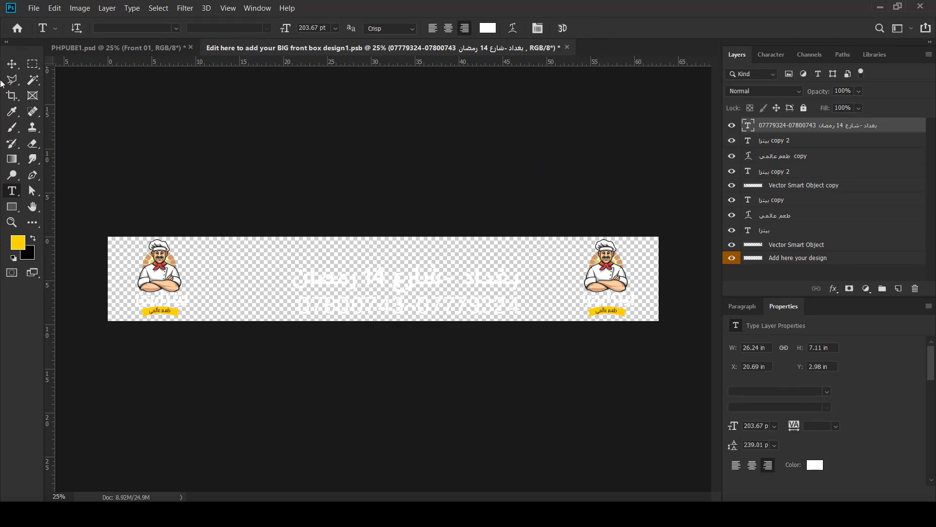
{"action": "left_click", "coordinate": [12, 64]}
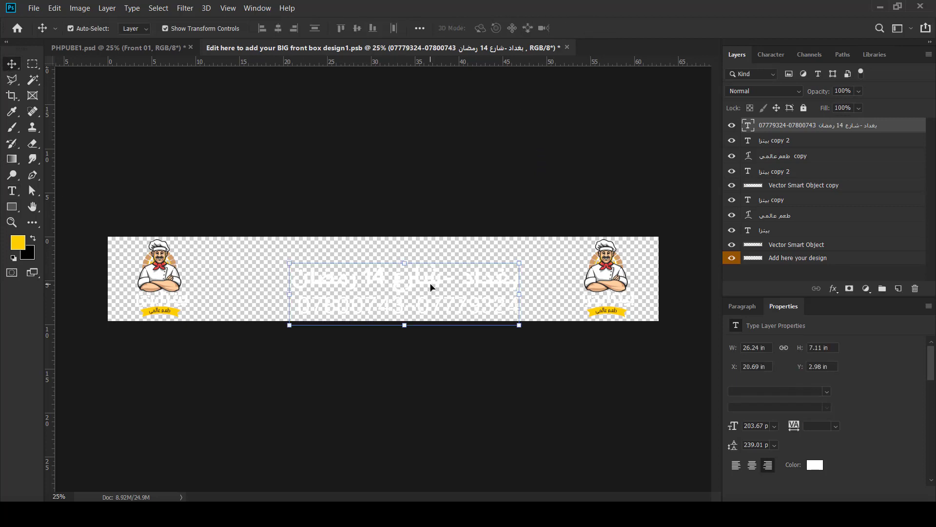
{"action": "left_click_drag", "start_coordinate": [431, 287], "coordinate": [411, 283]}
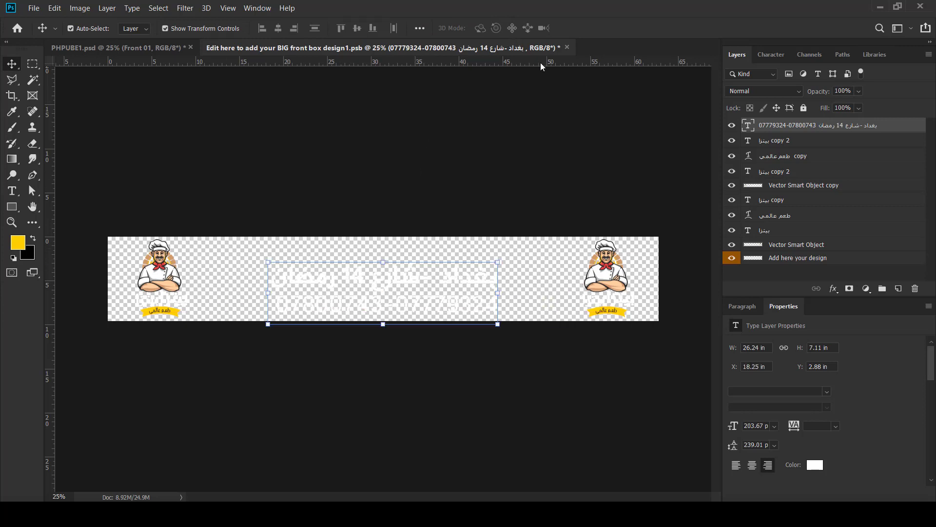
Save and close the recentred front design to update the mockup, and deselect the front layer.
{"action": "left_click", "coordinate": [568, 48]}
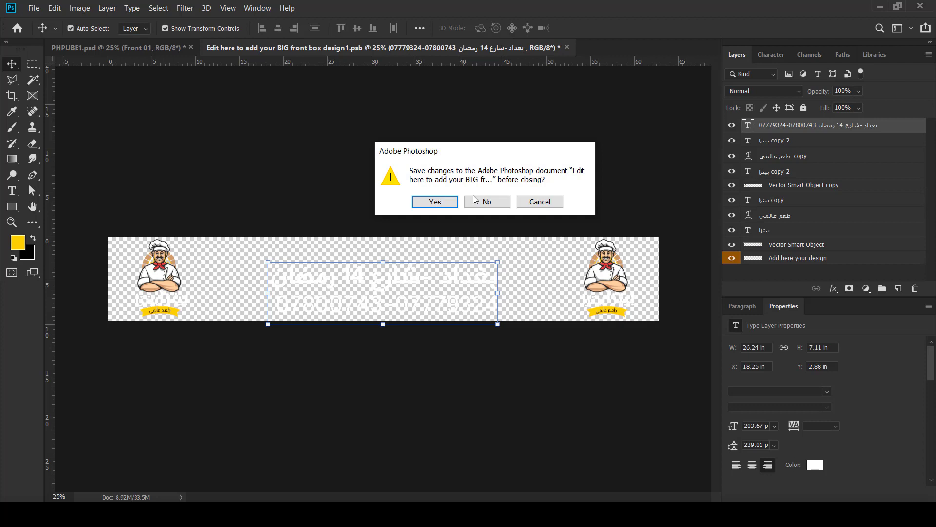
{"action": "left_click", "coordinate": [435, 202]}
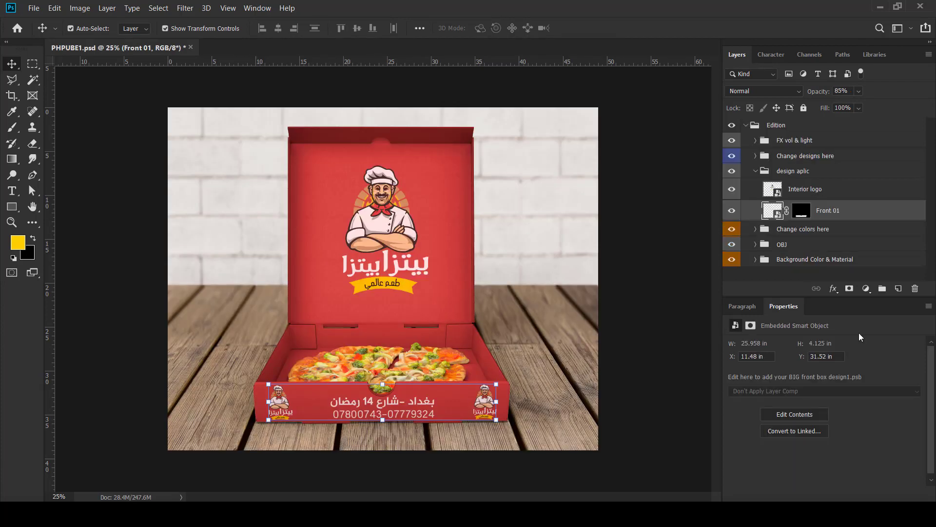
{"action": "left_click", "coordinate": [705, 388]}
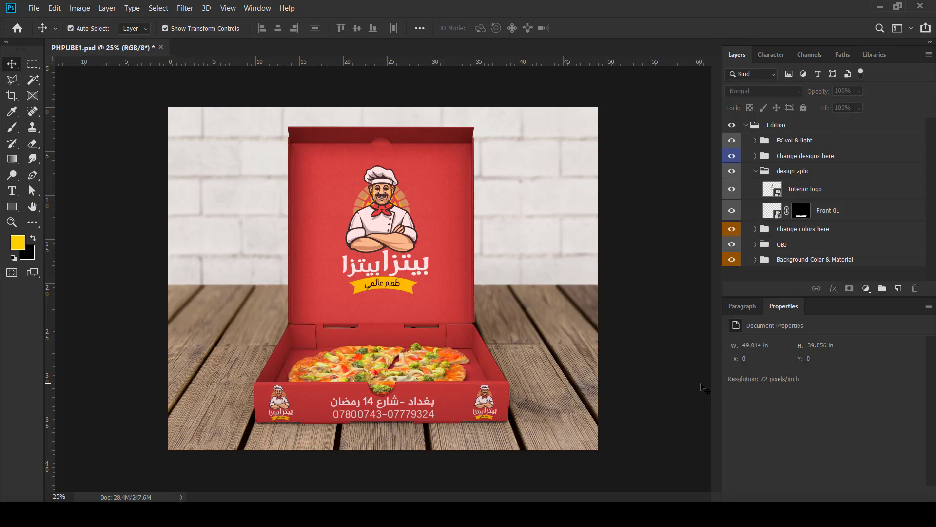